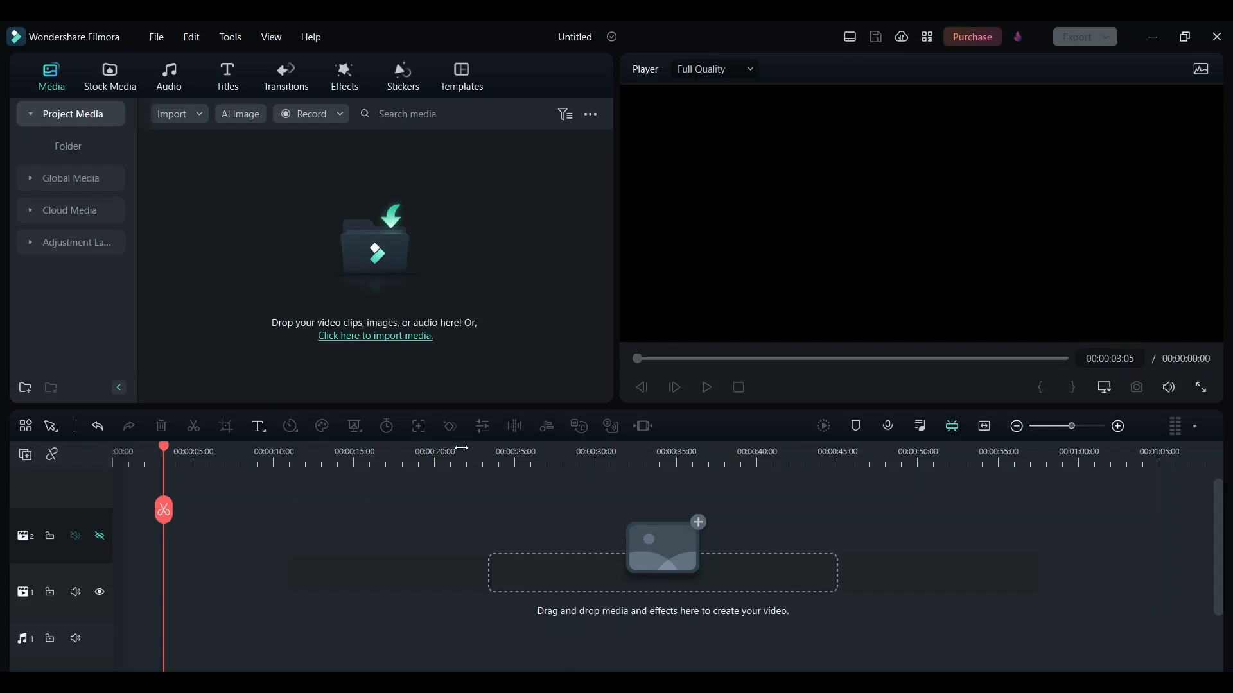
- Place the downloaded cherry-tree stock clip at the start of video track 2 and play back part of it
click(113, 86)
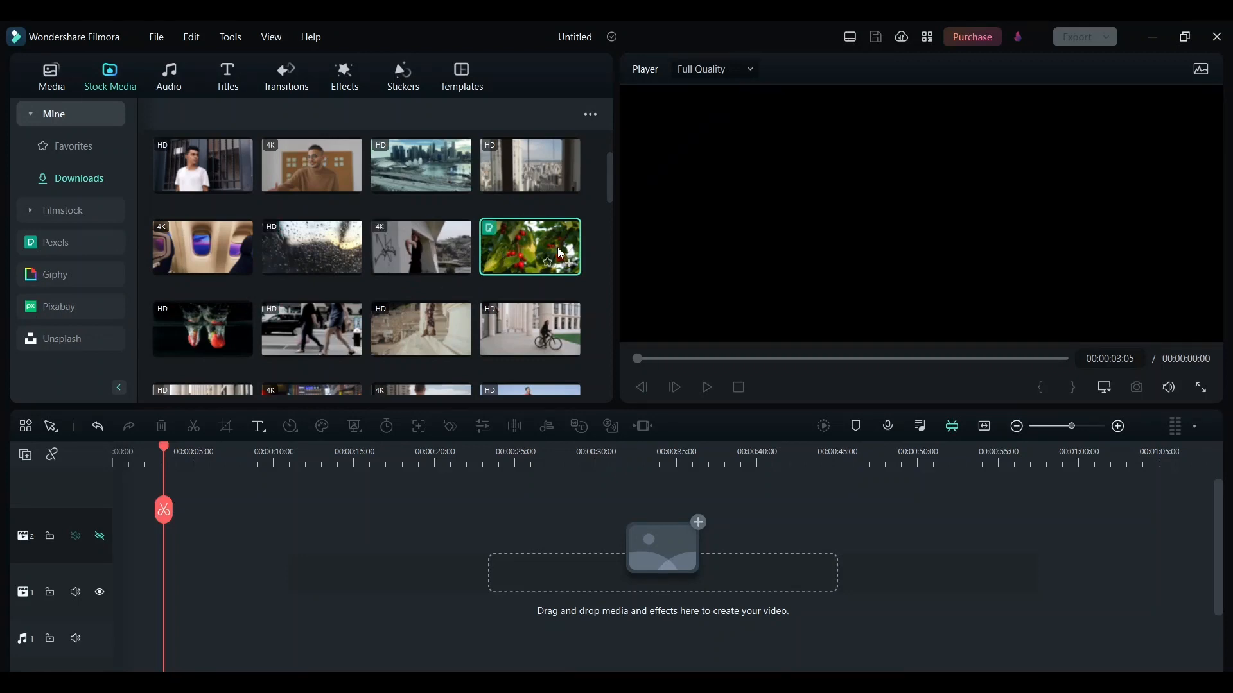
drag(546, 253, 121, 547)
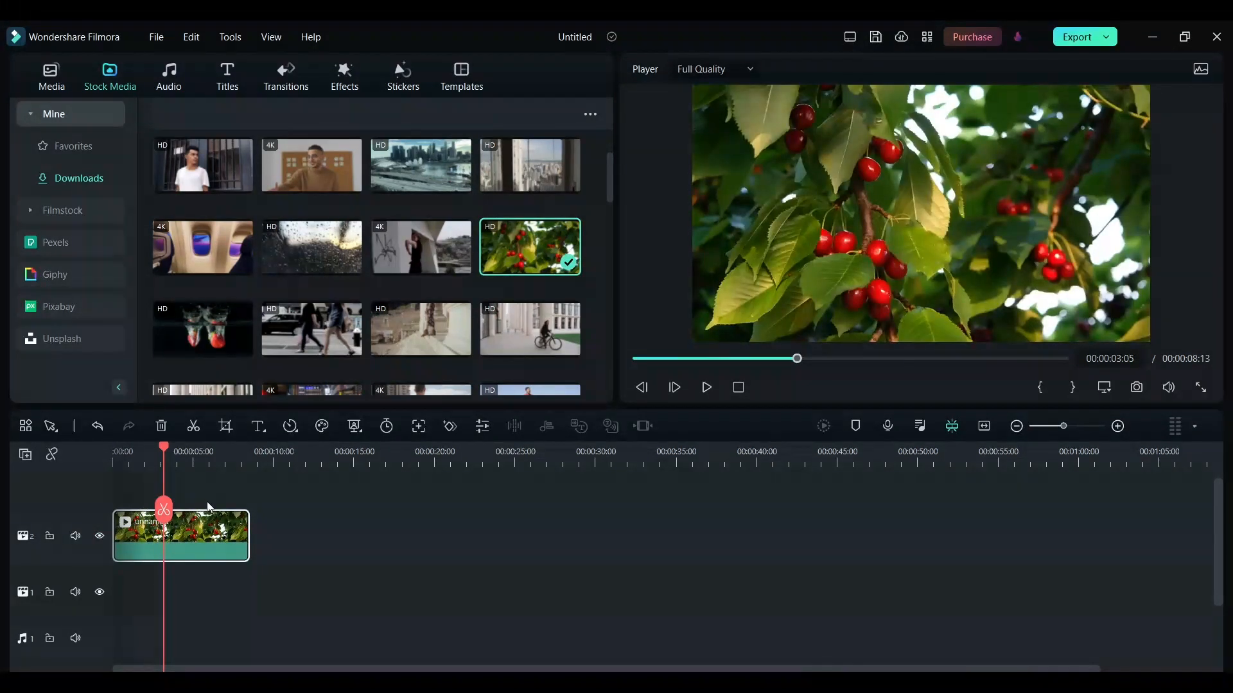
click(151, 450)
drag(148, 451, 139, 452)
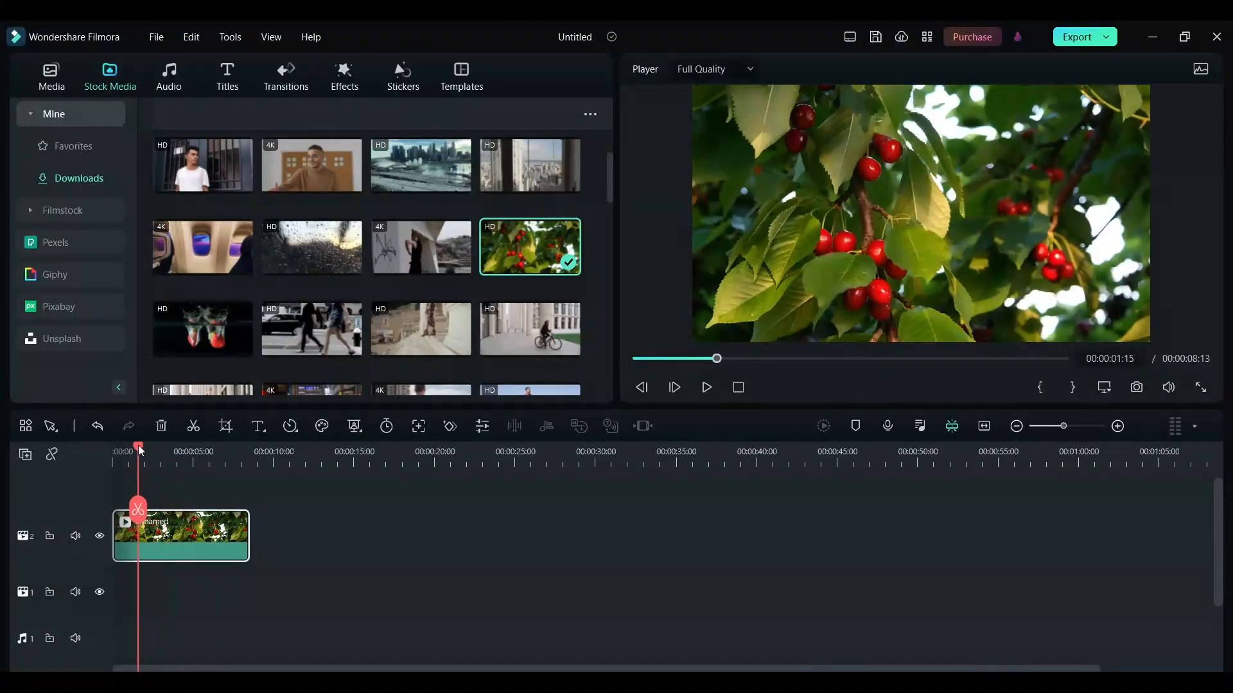
click(706, 390)
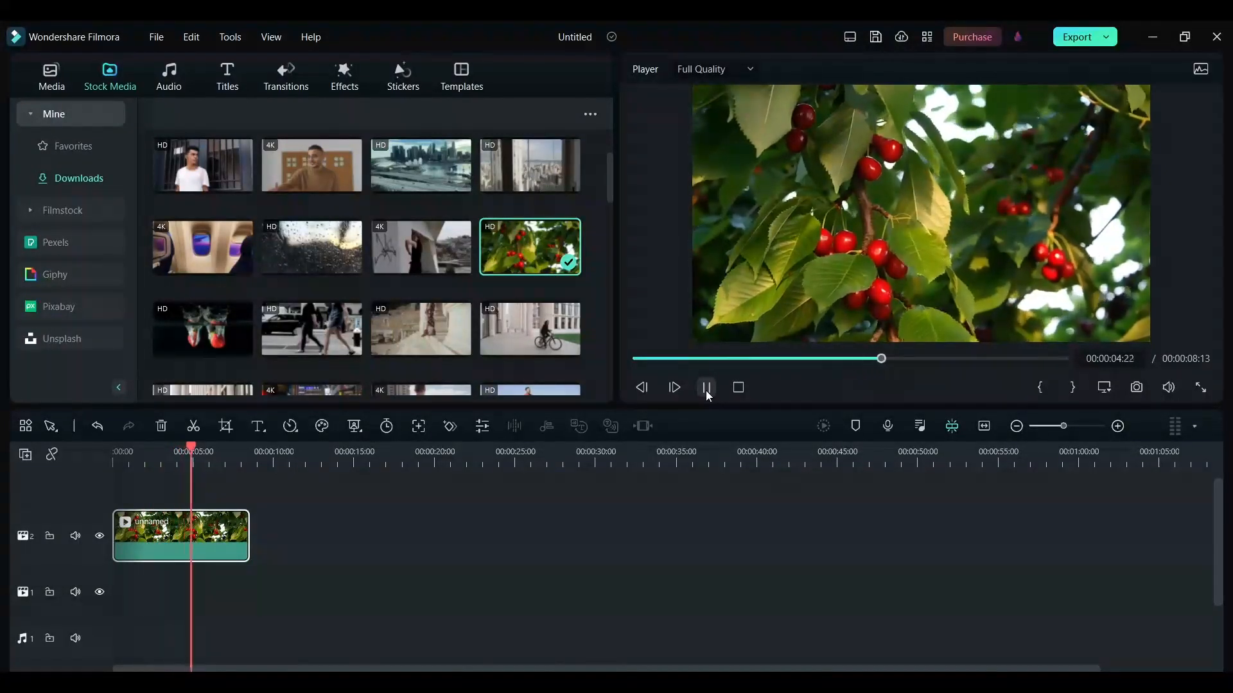
click(706, 389)
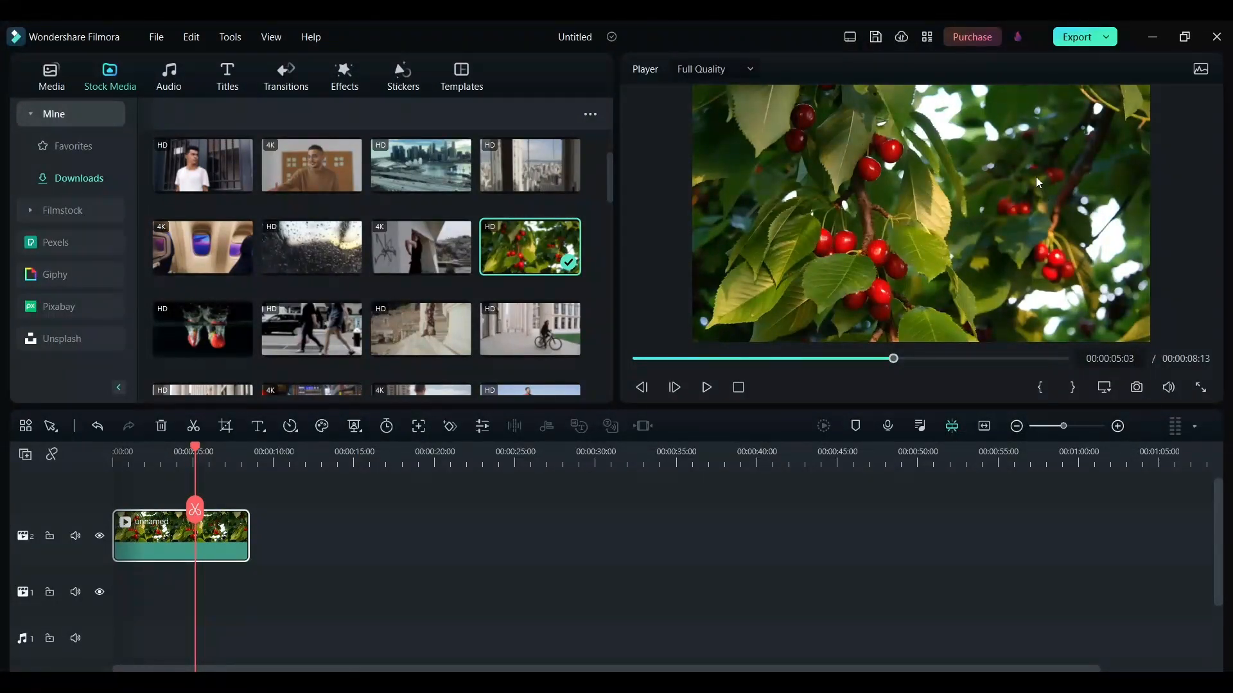
- Apply the Harry Potter LUT to the cherry clip in its basic color settings and set its strength to 80%
double_click(186, 540)
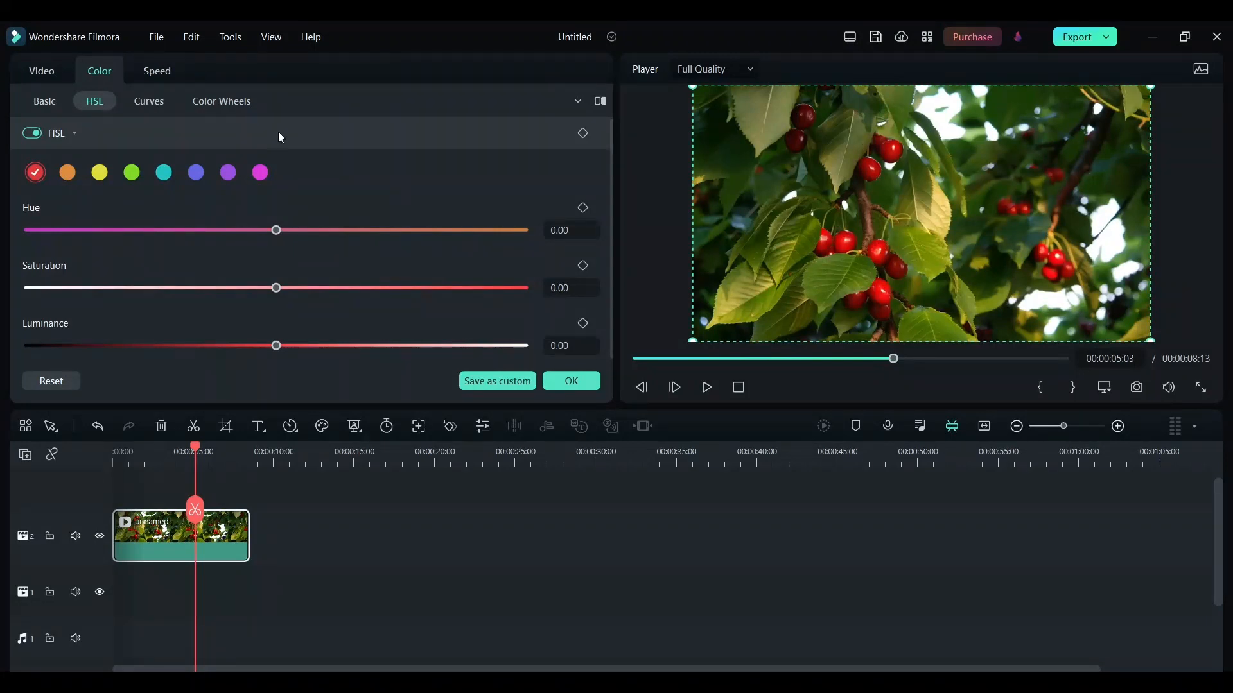
click(54, 104)
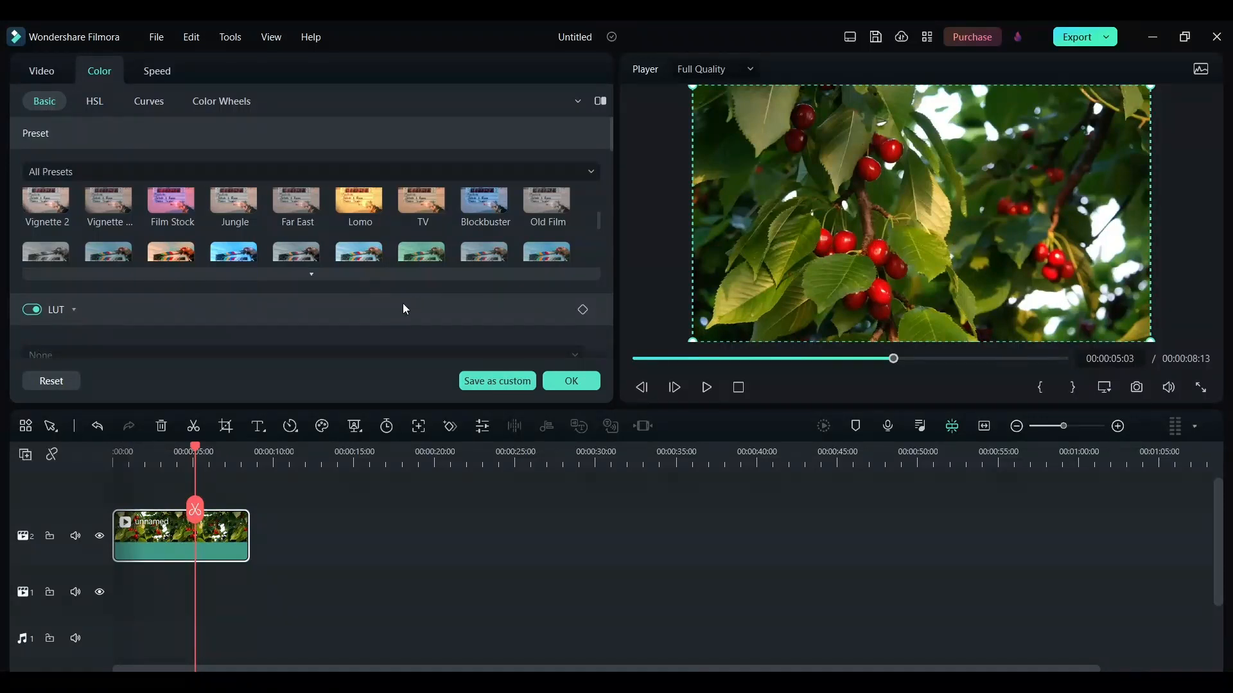
scroll(445, 299, down, 1)
scroll(252, 307, down, 1)
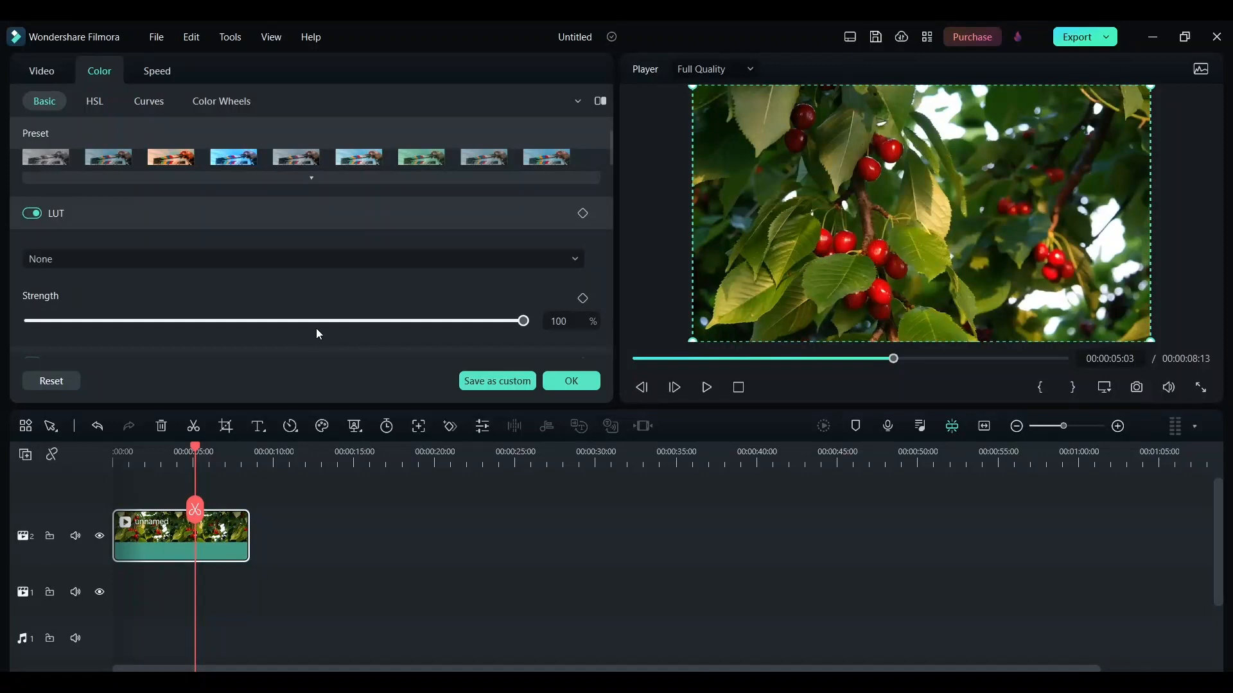
click(195, 265)
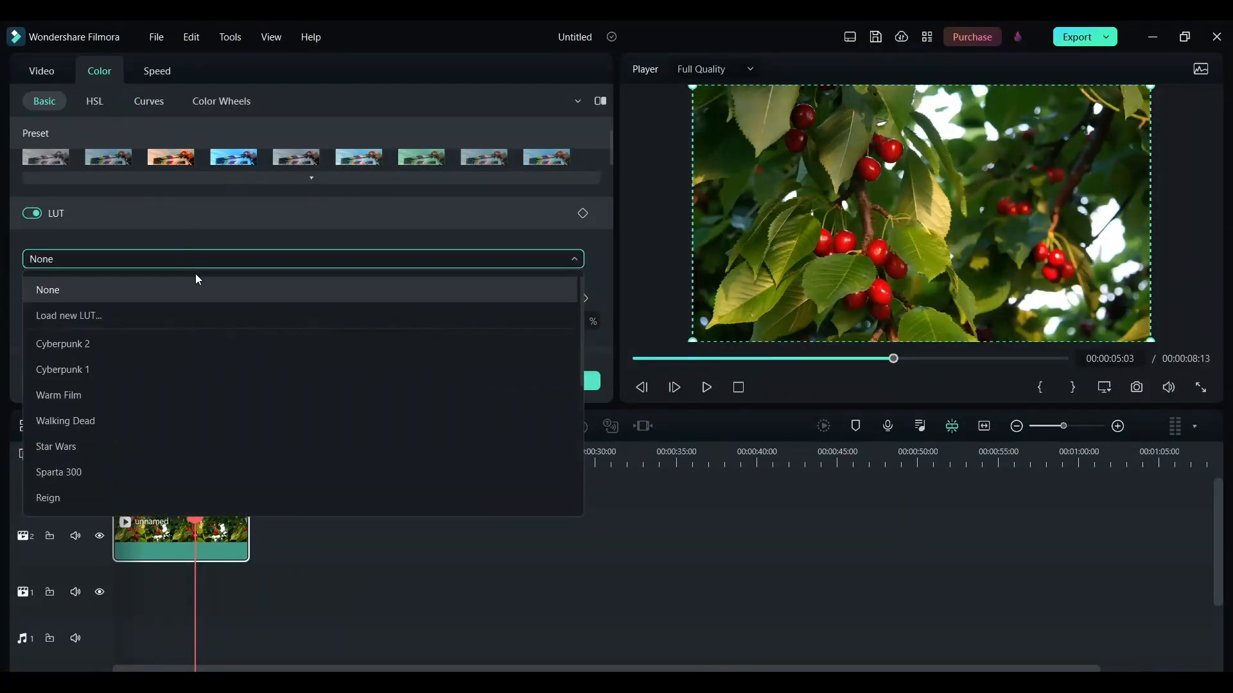
scroll(229, 393, down, 1)
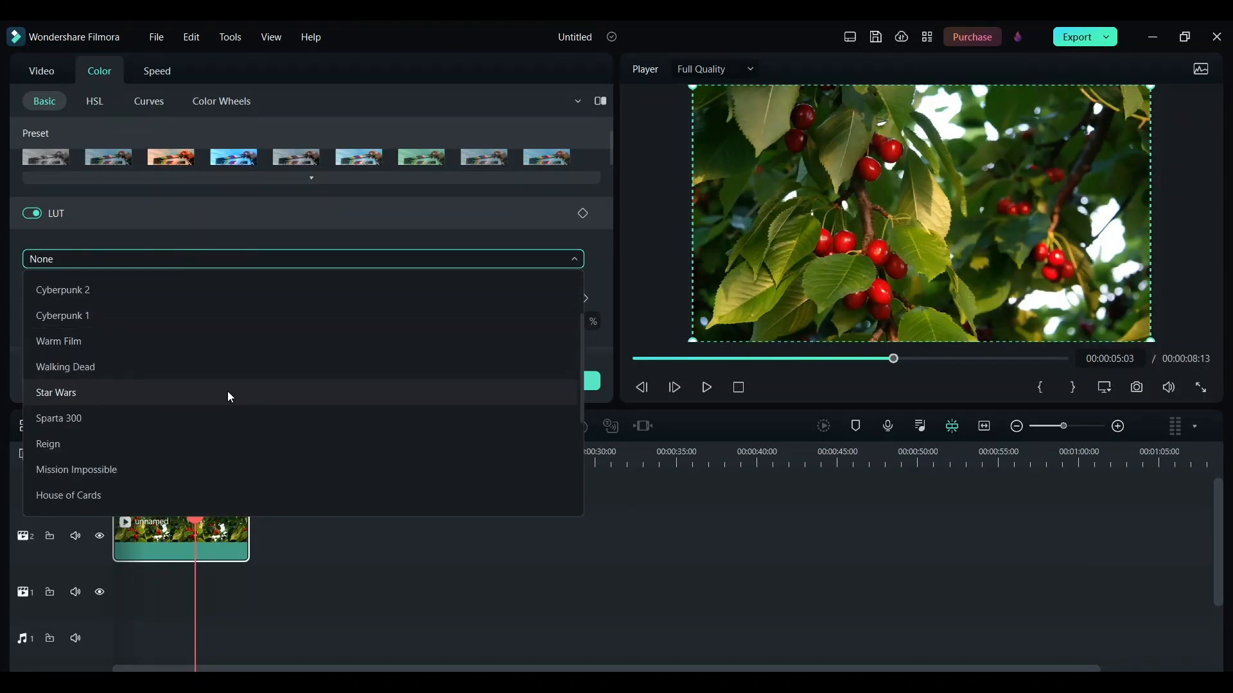
scroll(230, 396, down, 1)
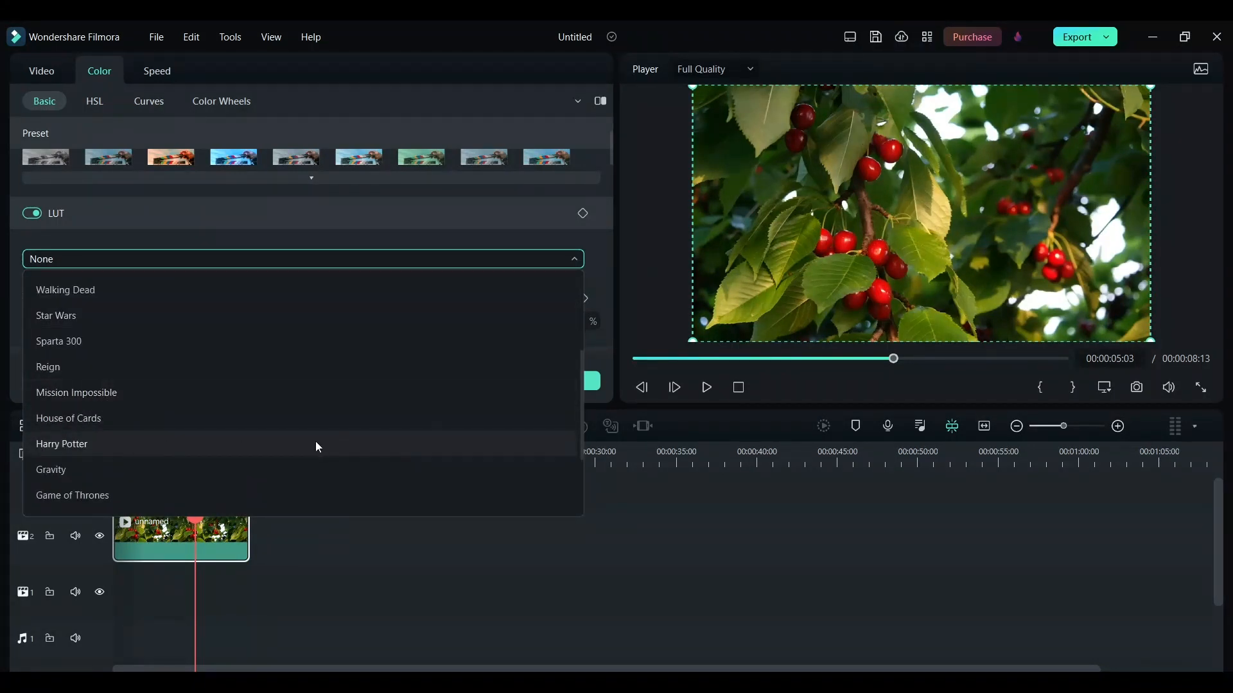
click(276, 448)
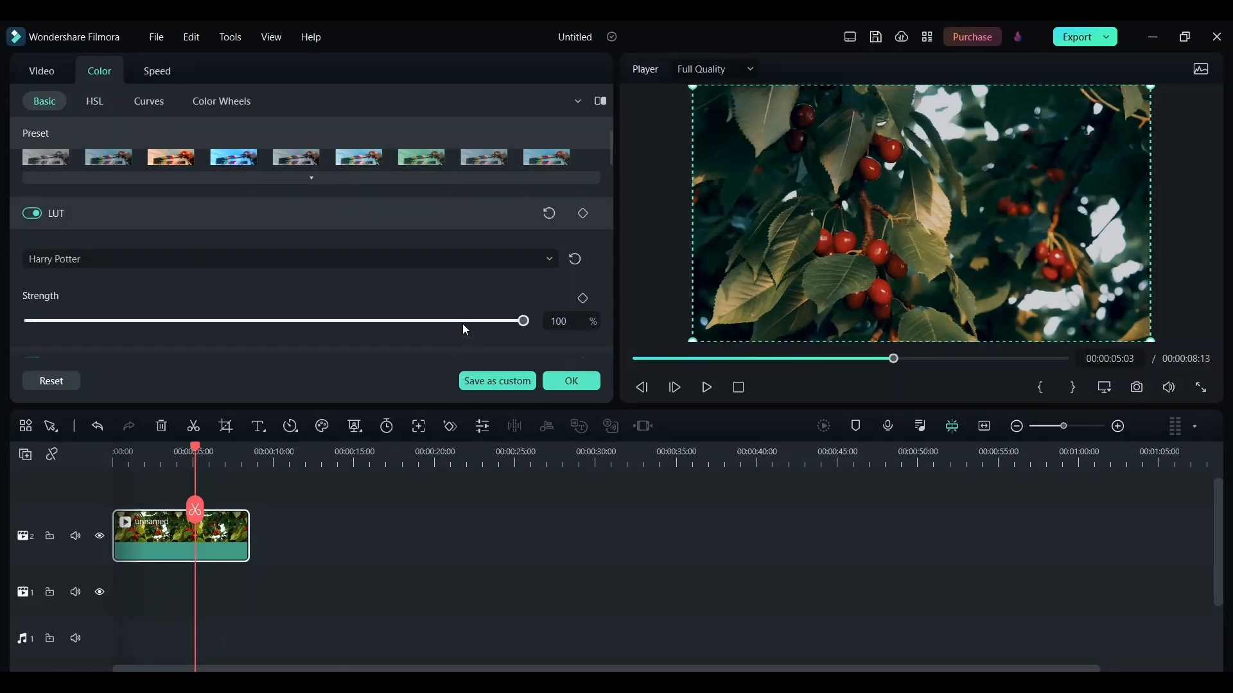
drag(461, 322, 429, 325)
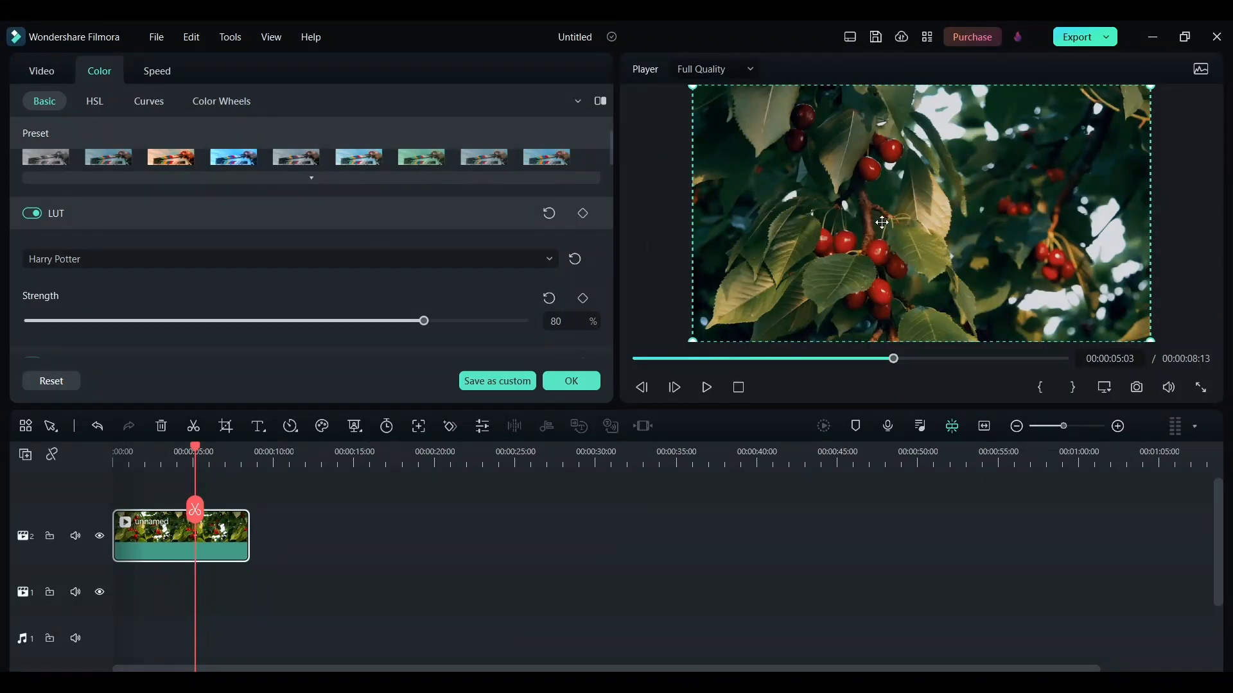
- Shift the Shadows color wheel of the cherry clip from its center toward yellow-green
click(219, 104)
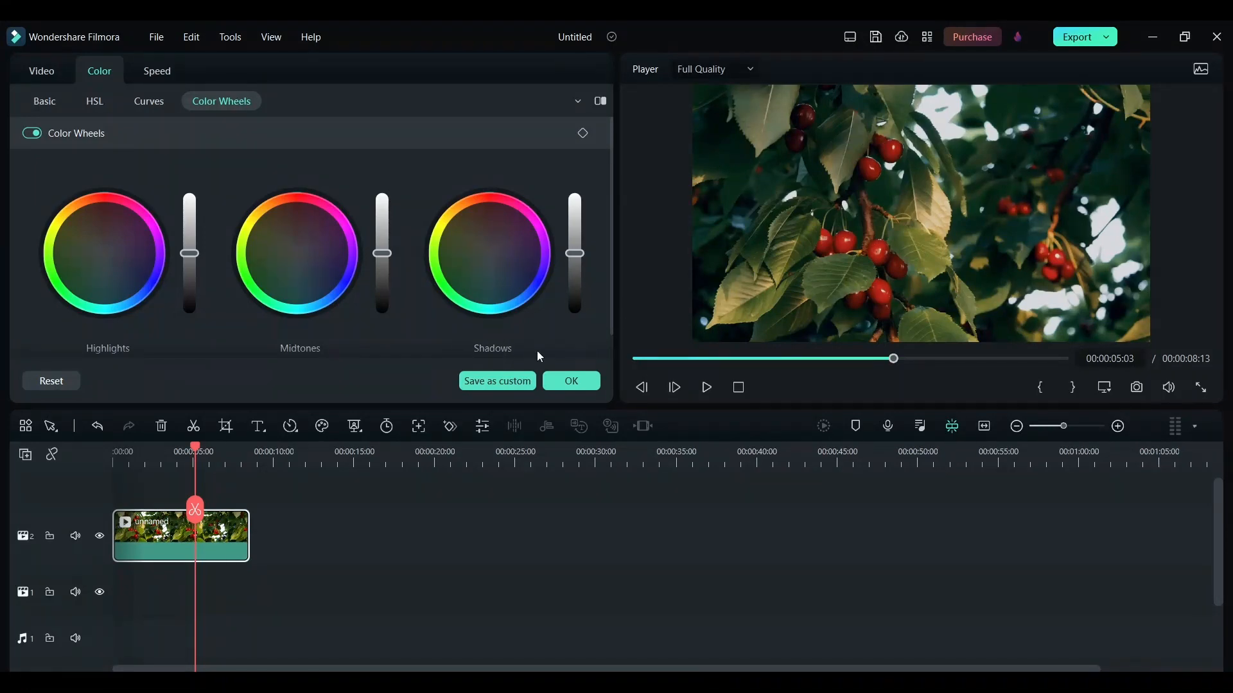
mouse_move(486, 256)
click(490, 254)
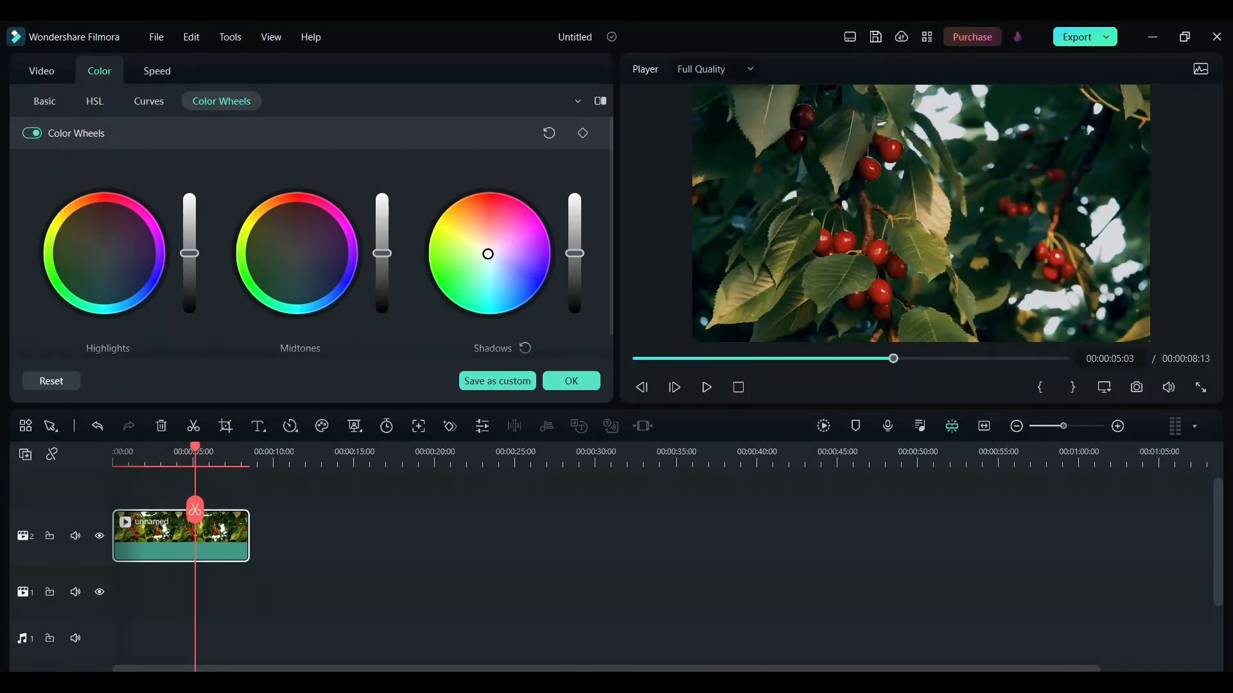
drag(488, 254, 473, 255)
- Switch the color wheels off and on repeatedly to compare the picture with and without the shadow tint
click(37, 133)
click(33, 134)
click(32, 134)
click(32, 134)
click(32, 134)
click(32, 134)
- Pull the Shadows tint slightly back toward the wheel's center and compare the picture with the color wheels off and on
drag(468, 256, 477, 253)
click(32, 133)
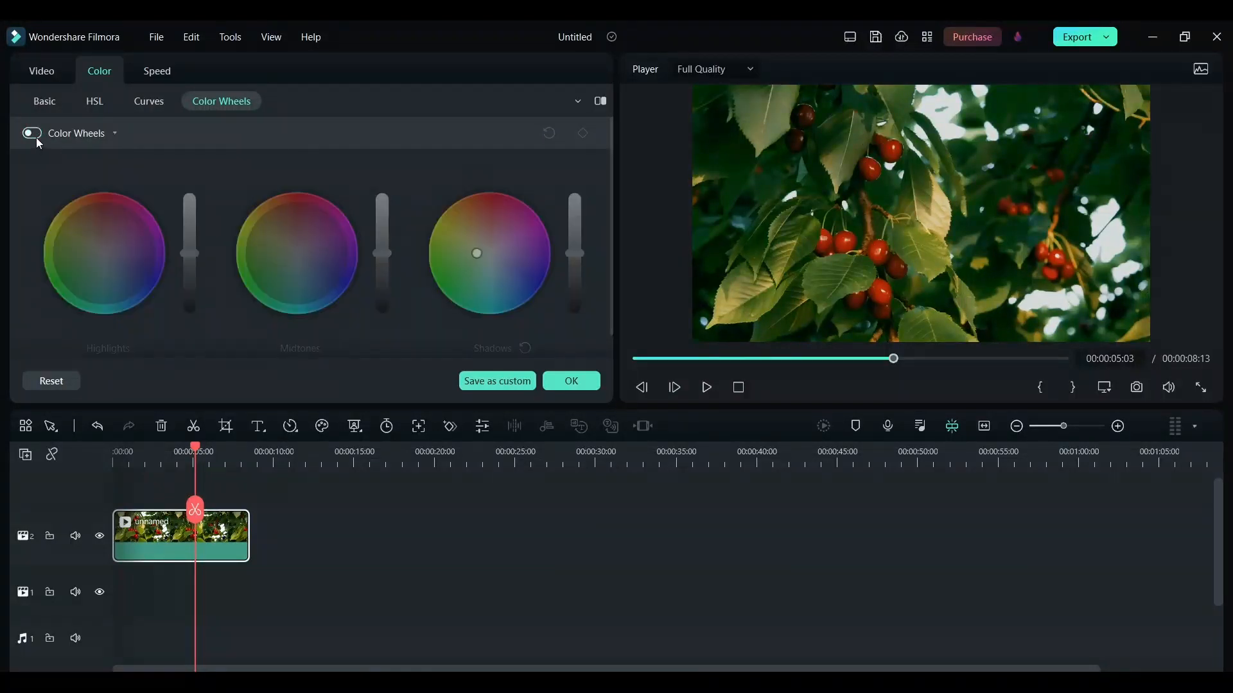
click(36, 137)
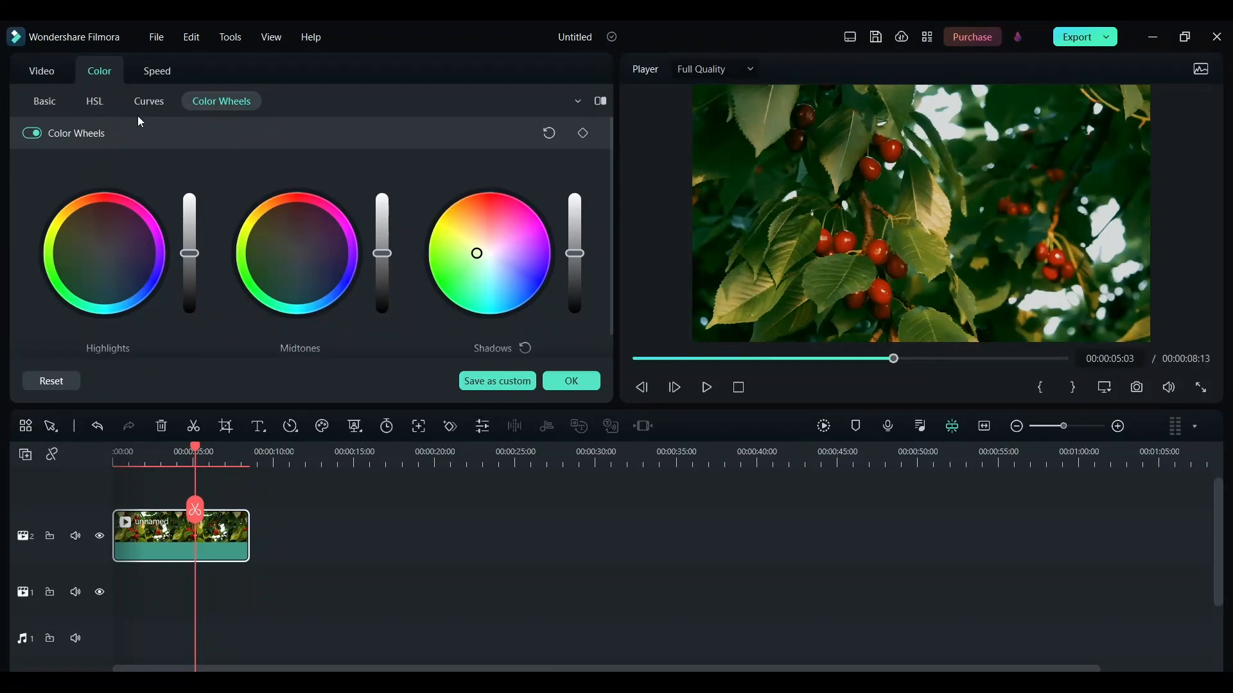
- Set the red range's HSL hue to -26.95 and luminance to -33.12, comparing the clip with HSL off and on
click(98, 101)
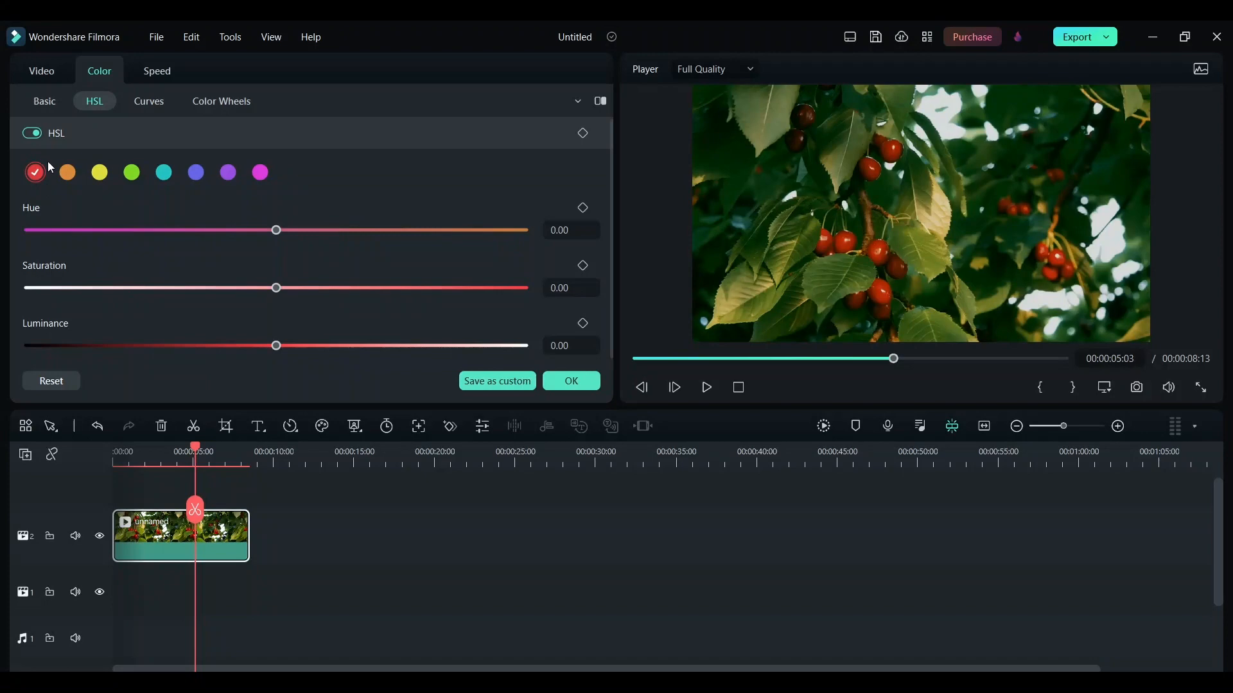
drag(277, 346, 215, 345)
drag(275, 234, 210, 238)
mouse_move(216, 349)
mouse_down()
mouse_move(182, 348)
mouse_move(197, 350)
mouse_up()
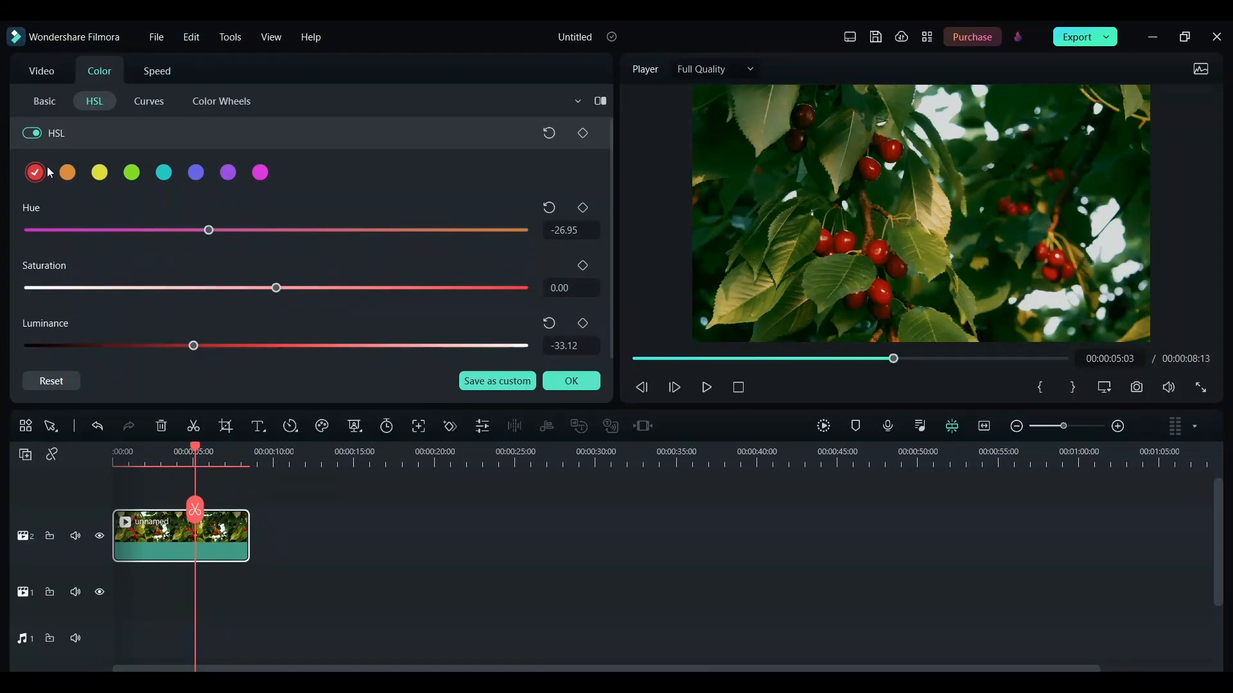
click(32, 133)
click(32, 134)
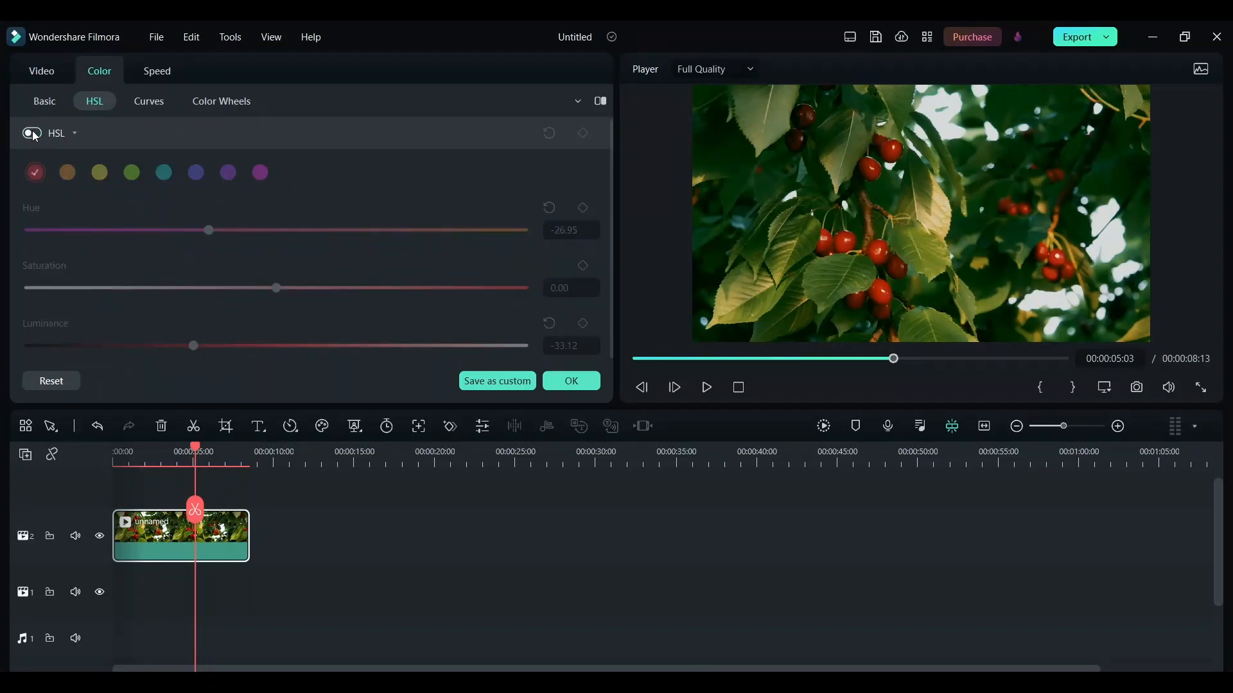
click(32, 133)
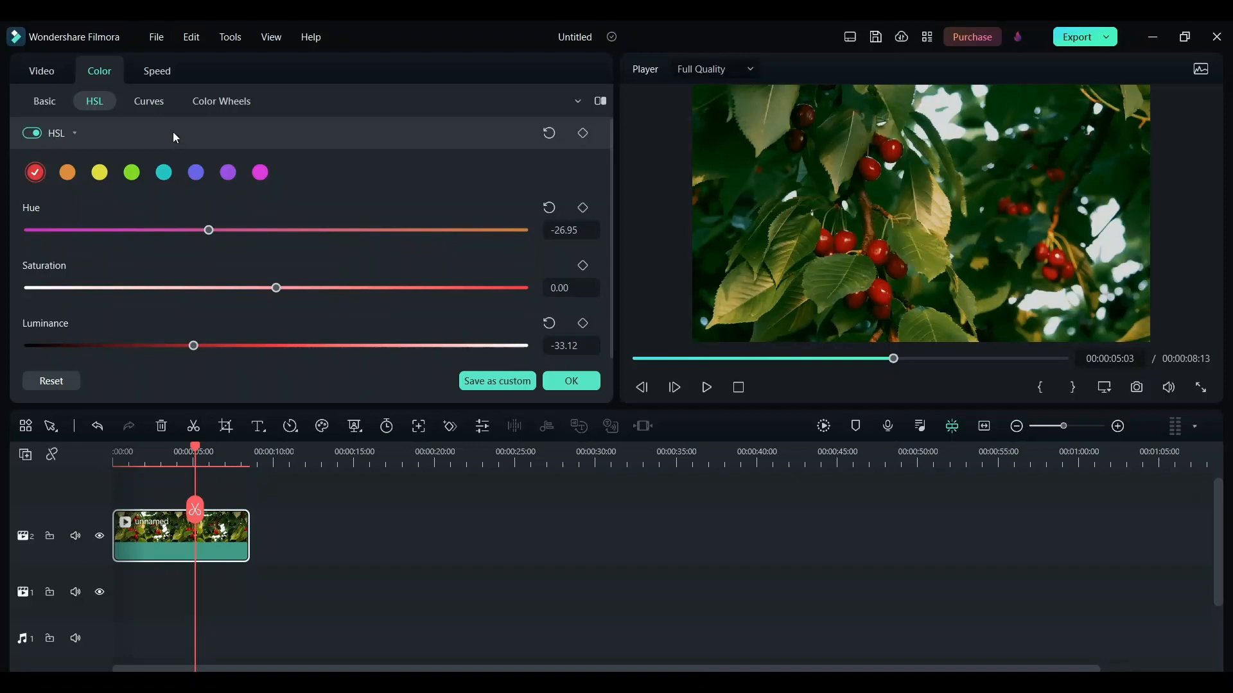
- Add a point near the dark end of the luma curve, raise the black point slightly, and accept the color settings
click(161, 110)
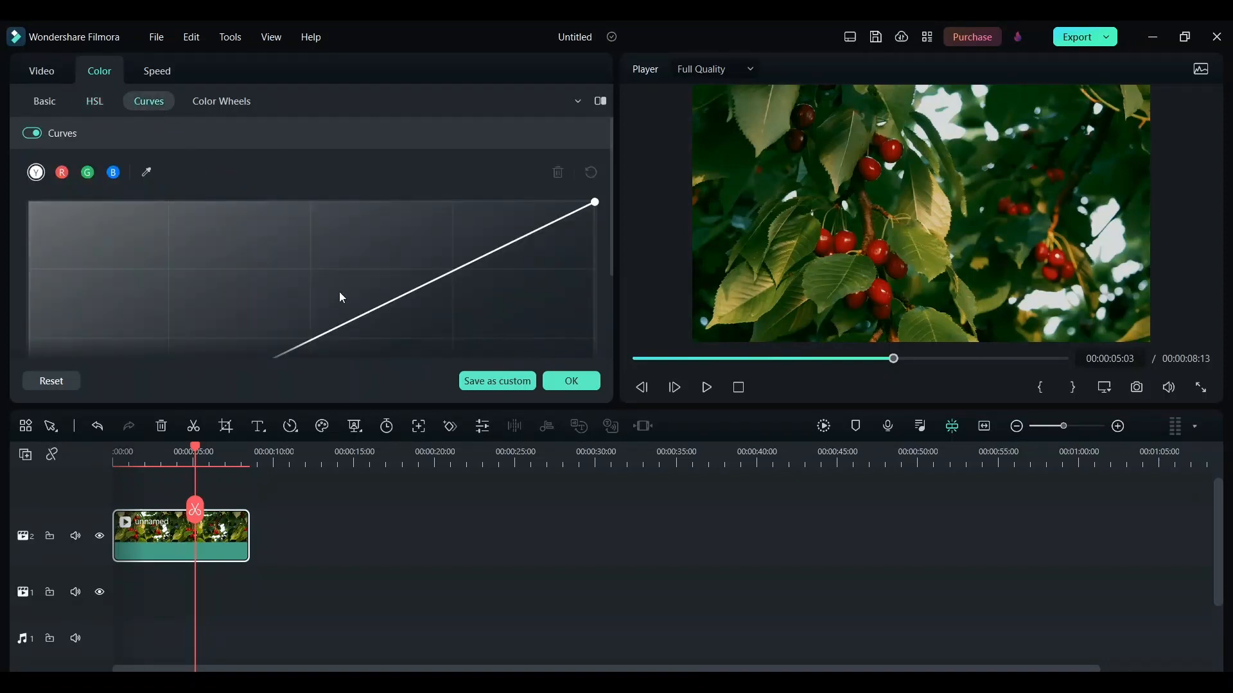
scroll(340, 295, down, 2)
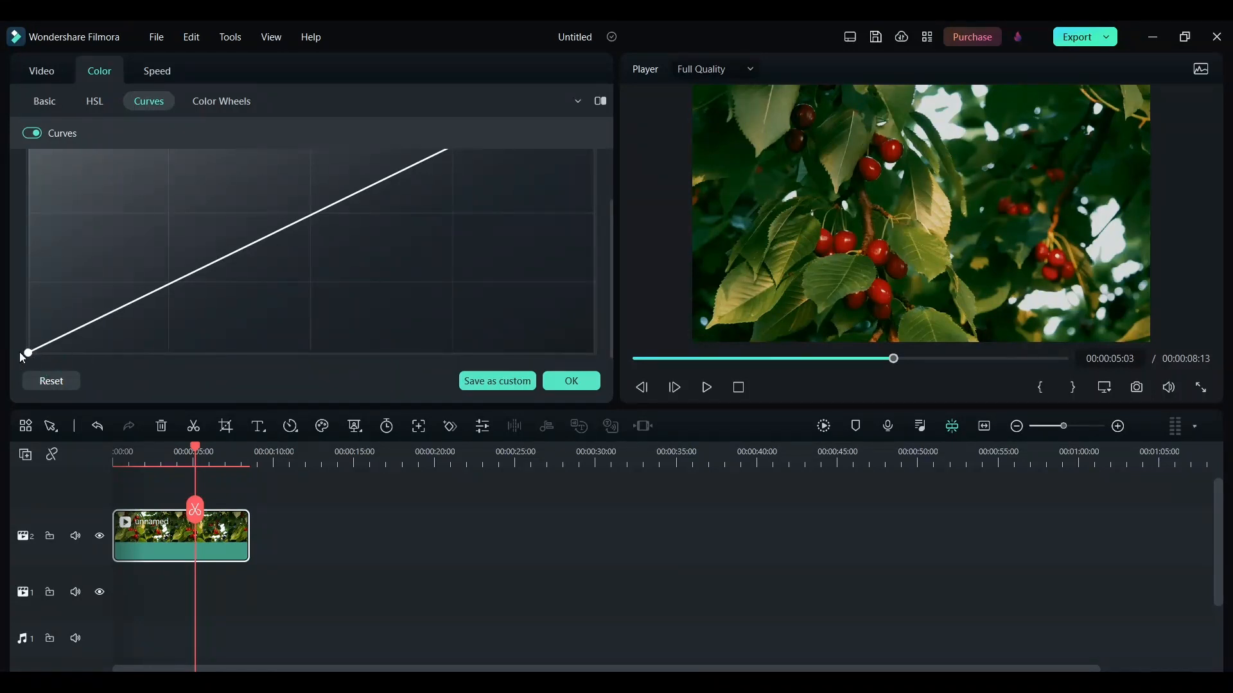
drag(28, 352, 39, 377)
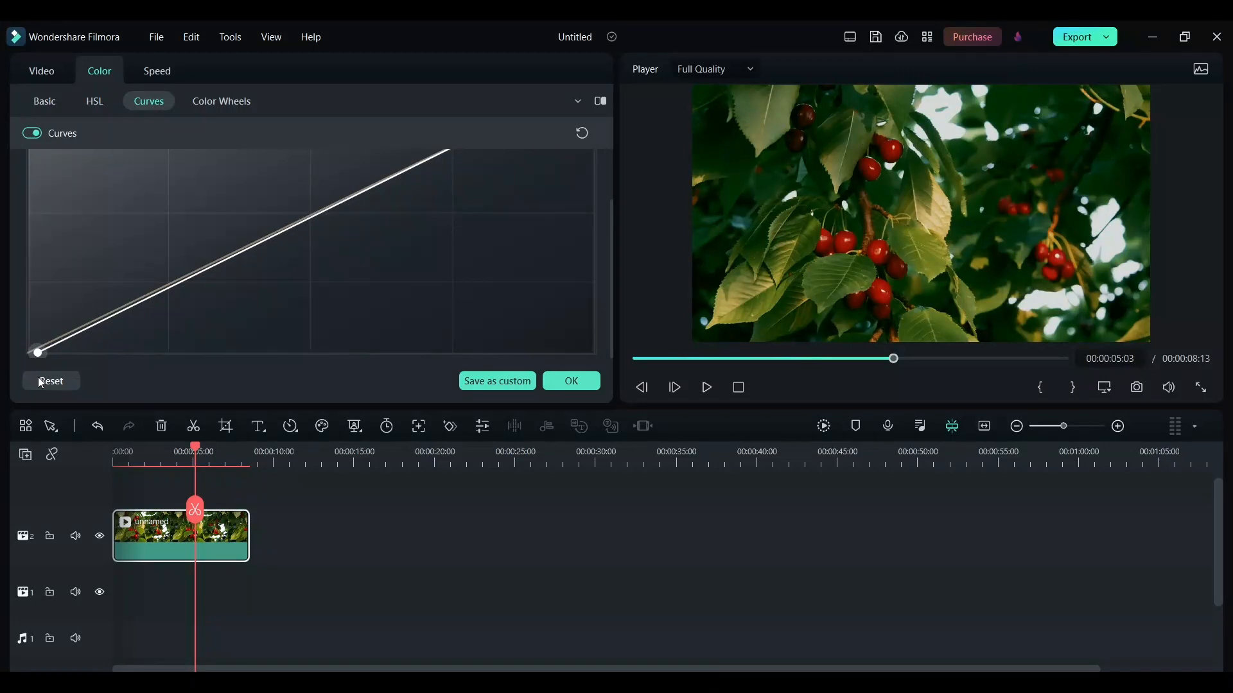
click(75, 335)
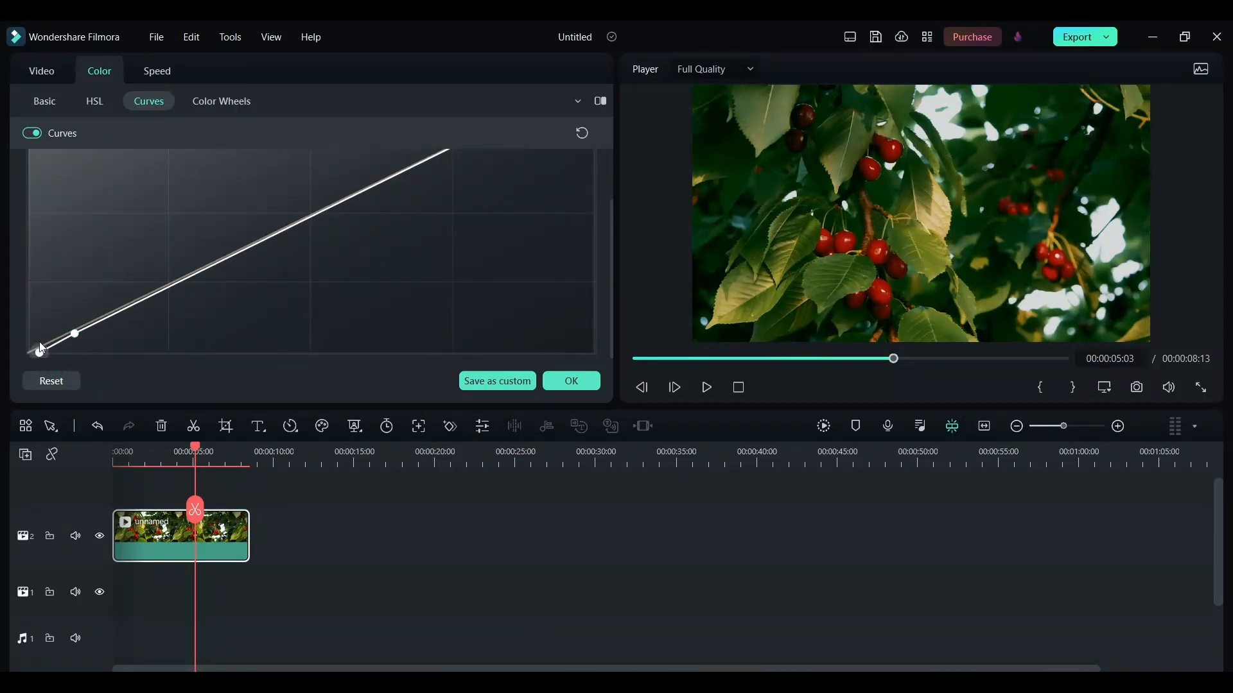
mouse_move(41, 351)
mouse_down()
mouse_move(43, 321)
mouse_move(47, 334)
mouse_move(29, 330)
mouse_move(30, 346)
mouse_up()
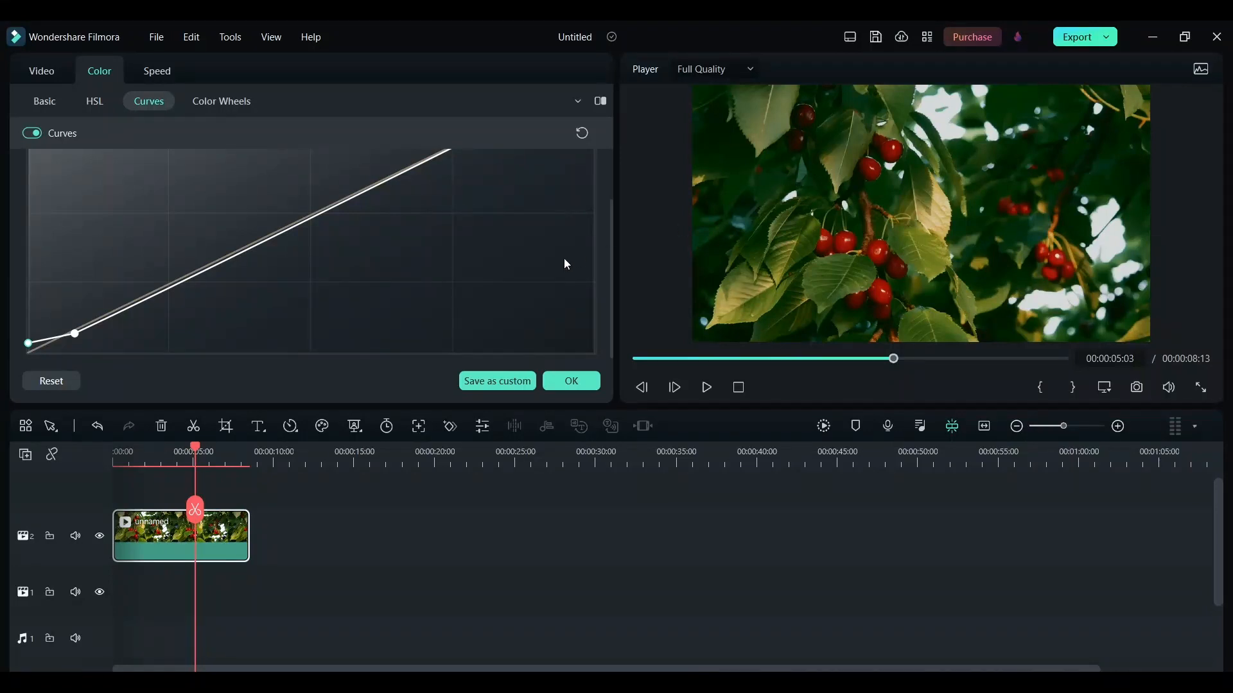
click(575, 379)
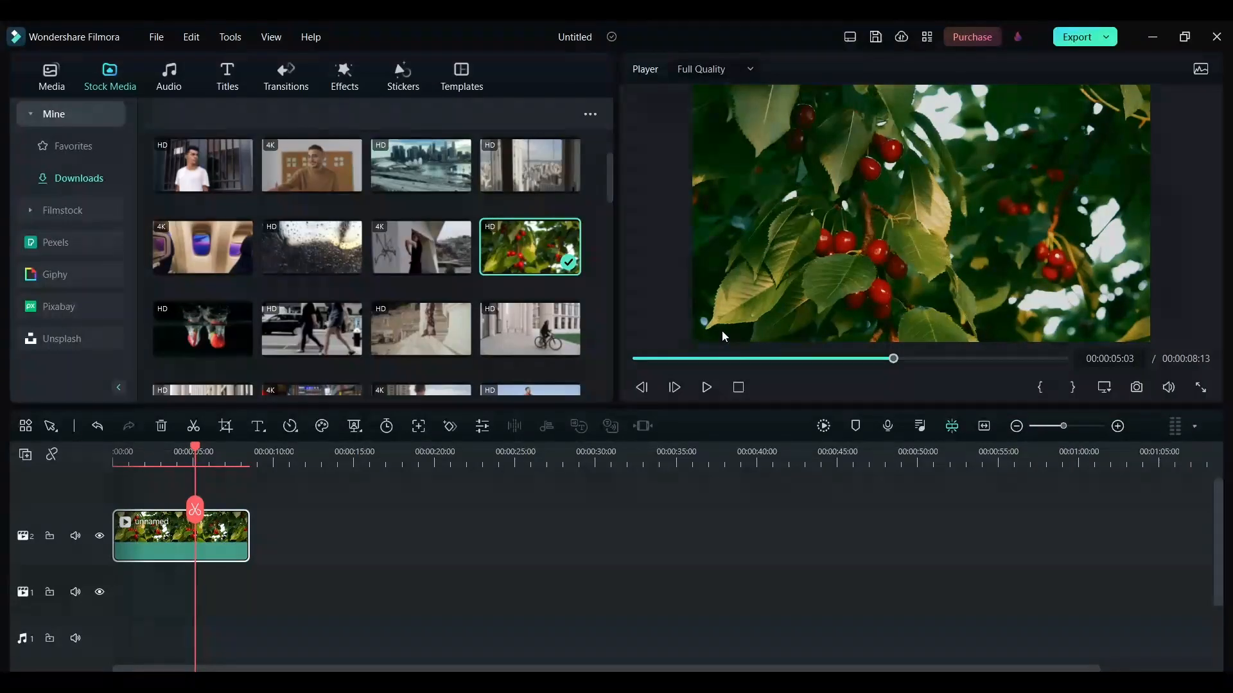
- Crop the cherry clip's upper and lower edges with a custom ratio to 1920 x 859 and apply the crop
click(224, 426)
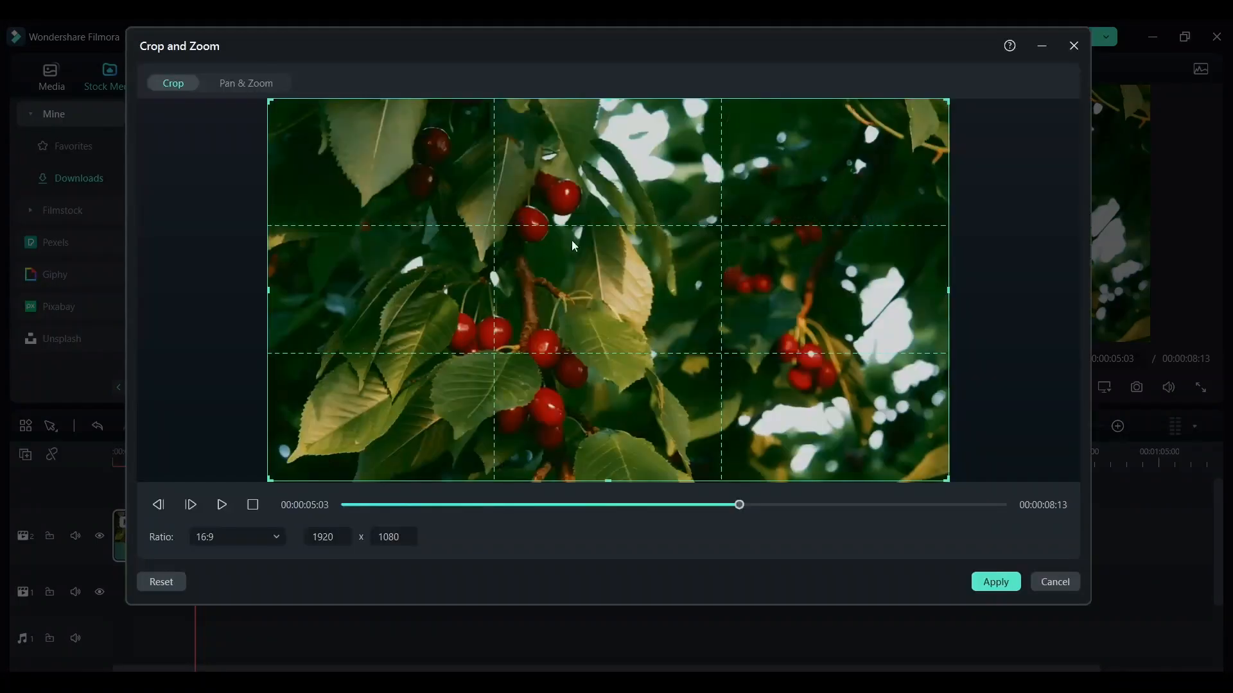
click(259, 538)
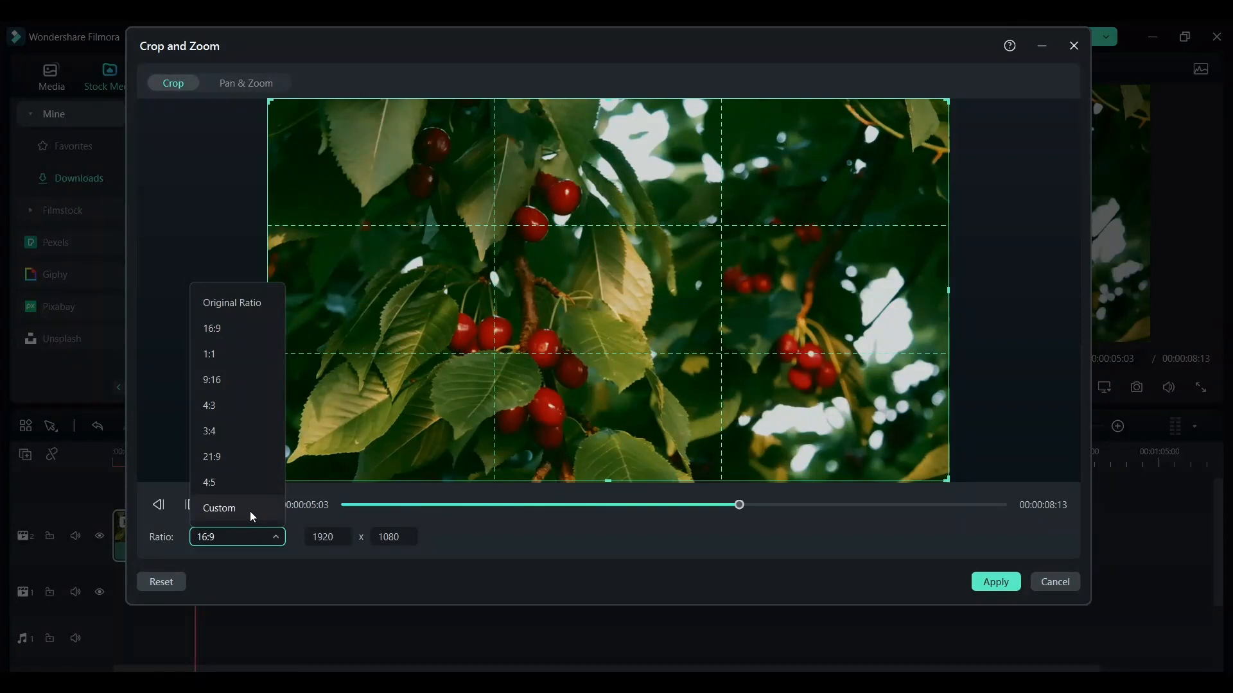
click(251, 511)
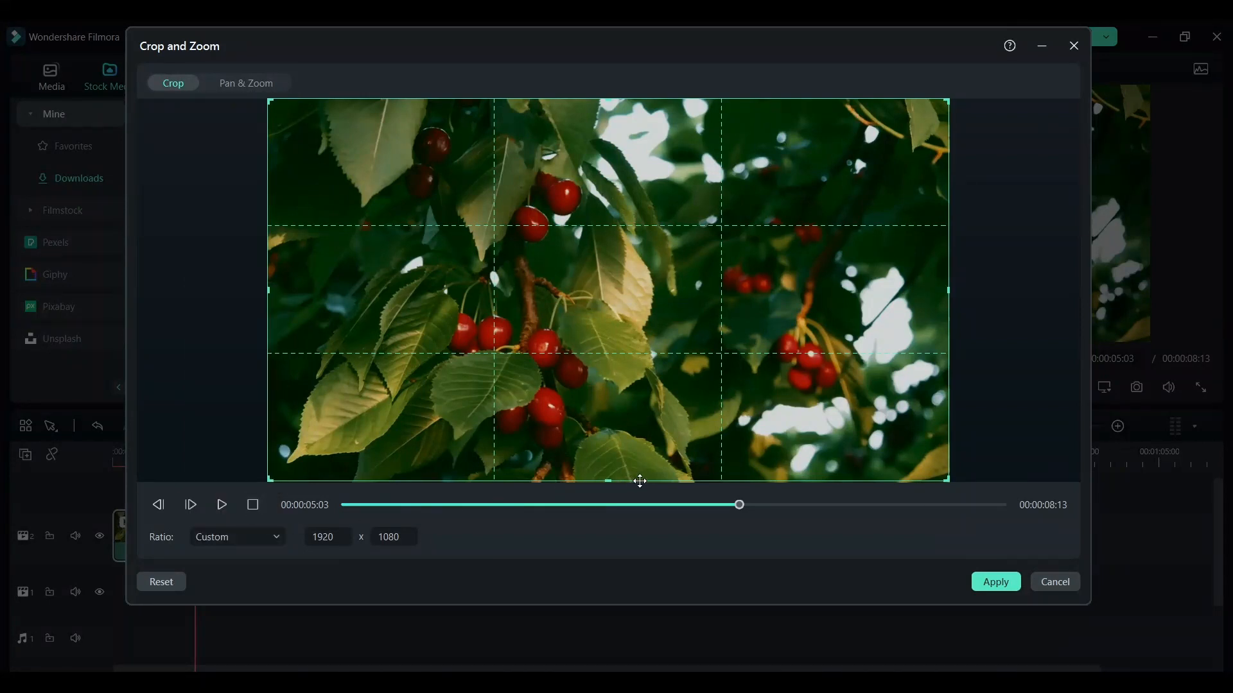
drag(612, 480, 612, 444)
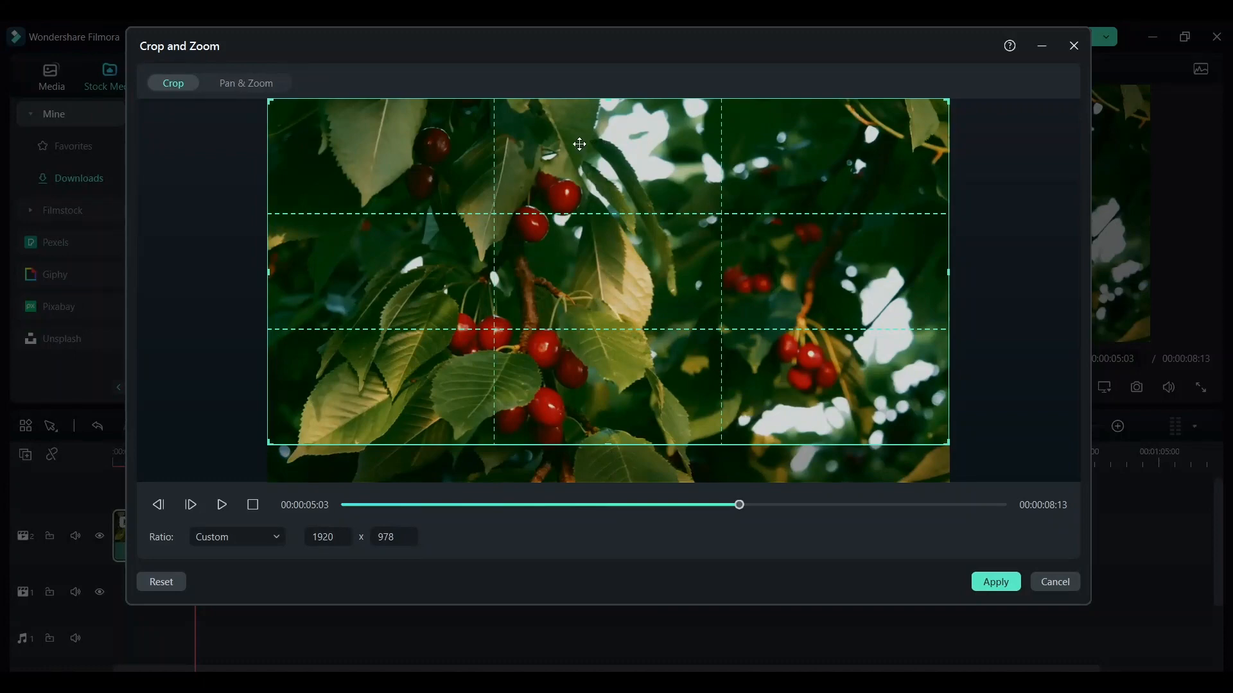
drag(610, 100, 615, 140)
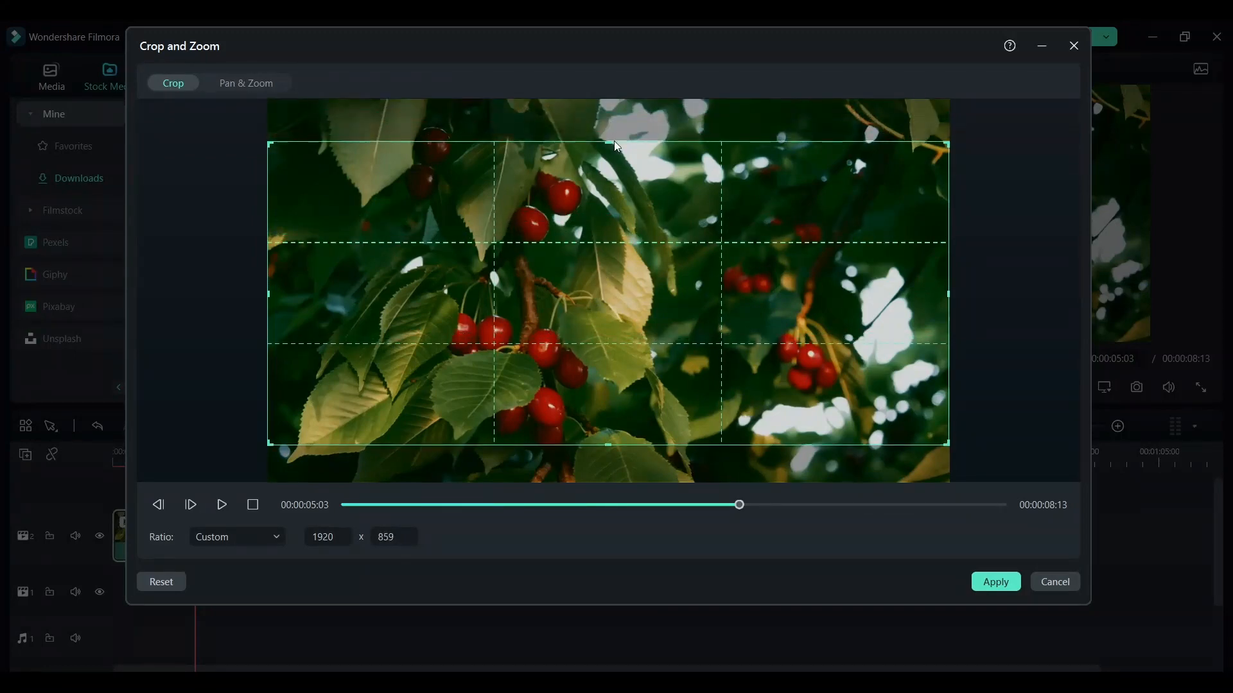
click(1002, 589)
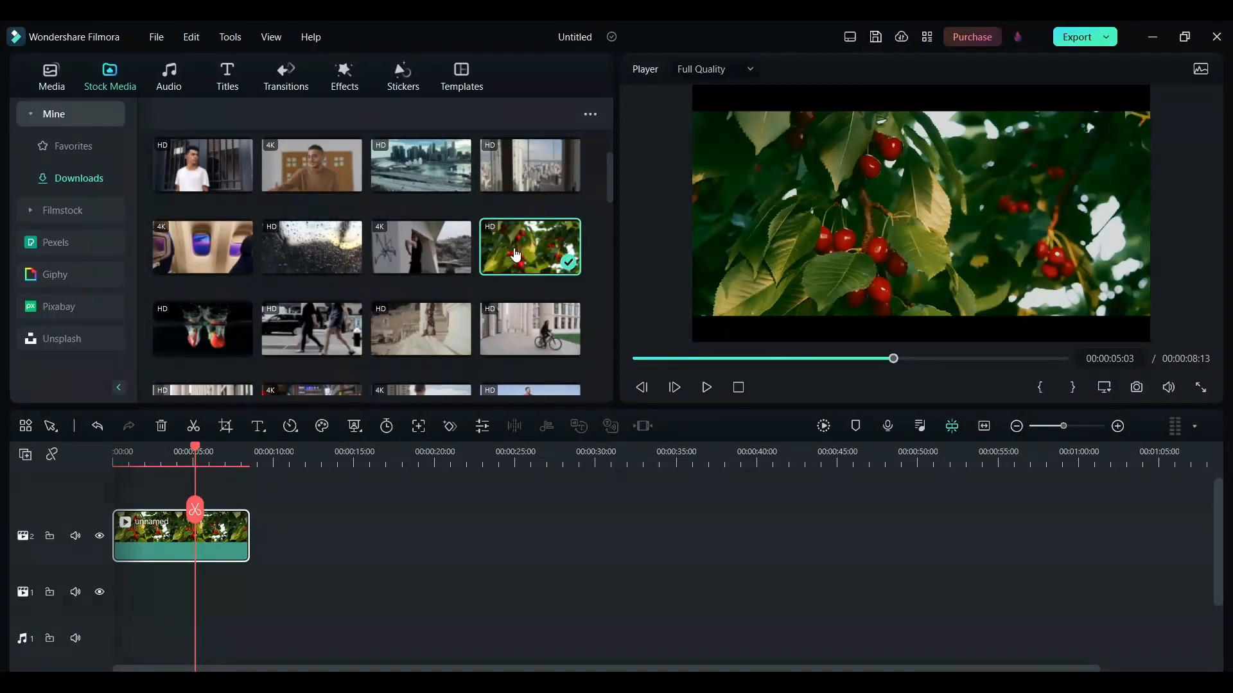
- Place an ungraded copy of the cherry clip on a new track above the graded one and toggle track 2's visibility
drag(519, 247, 128, 498)
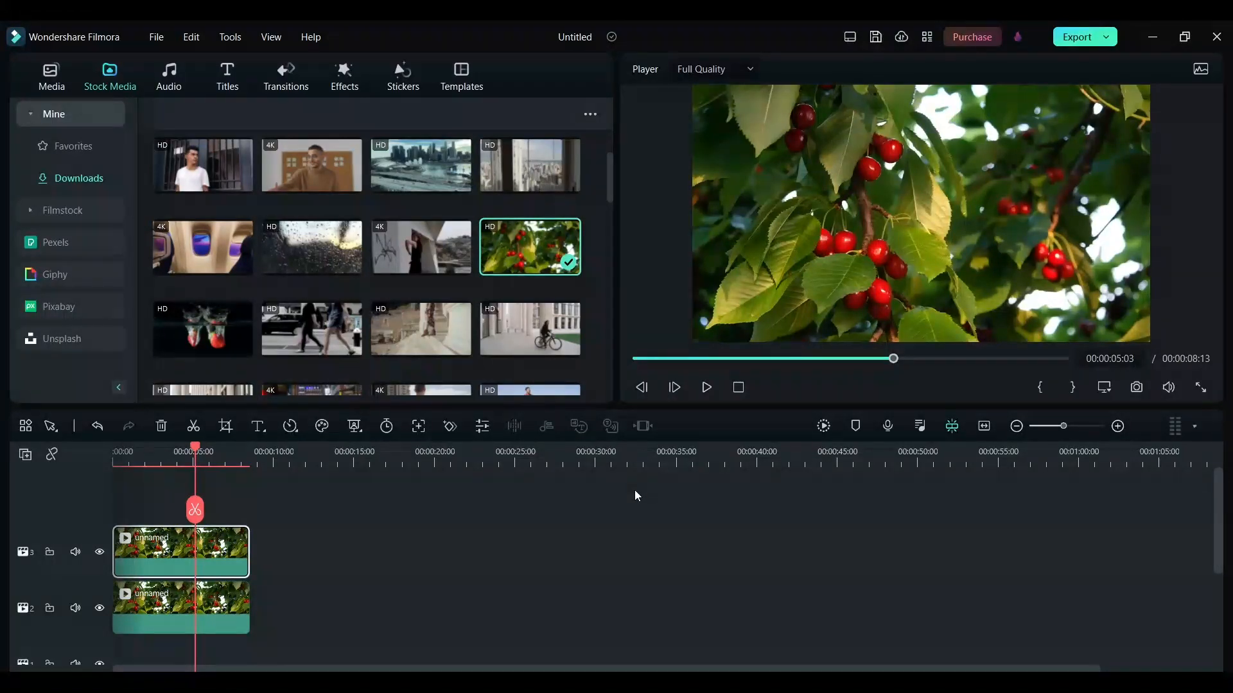
click(101, 615)
click(101, 614)
- Compare the original cherry clip with the graded one by repeatedly hiding and showing track 3, finishing with it hidden and the clip deselected
click(102, 560)
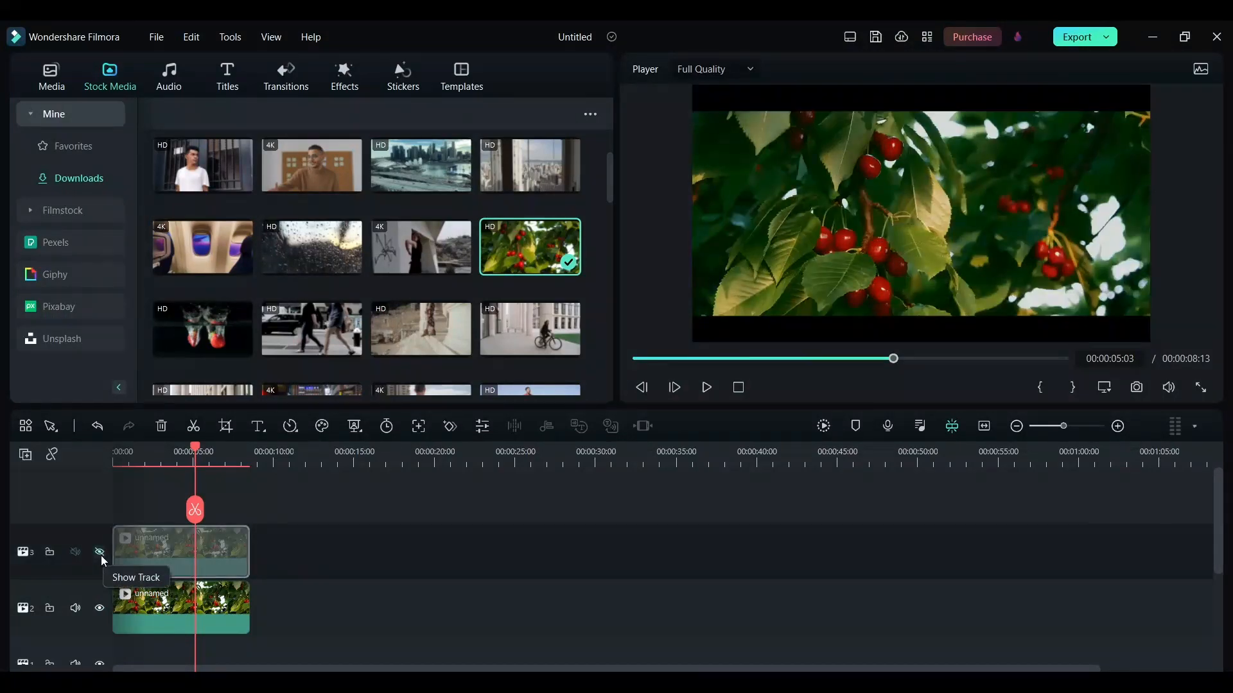
click(101, 553)
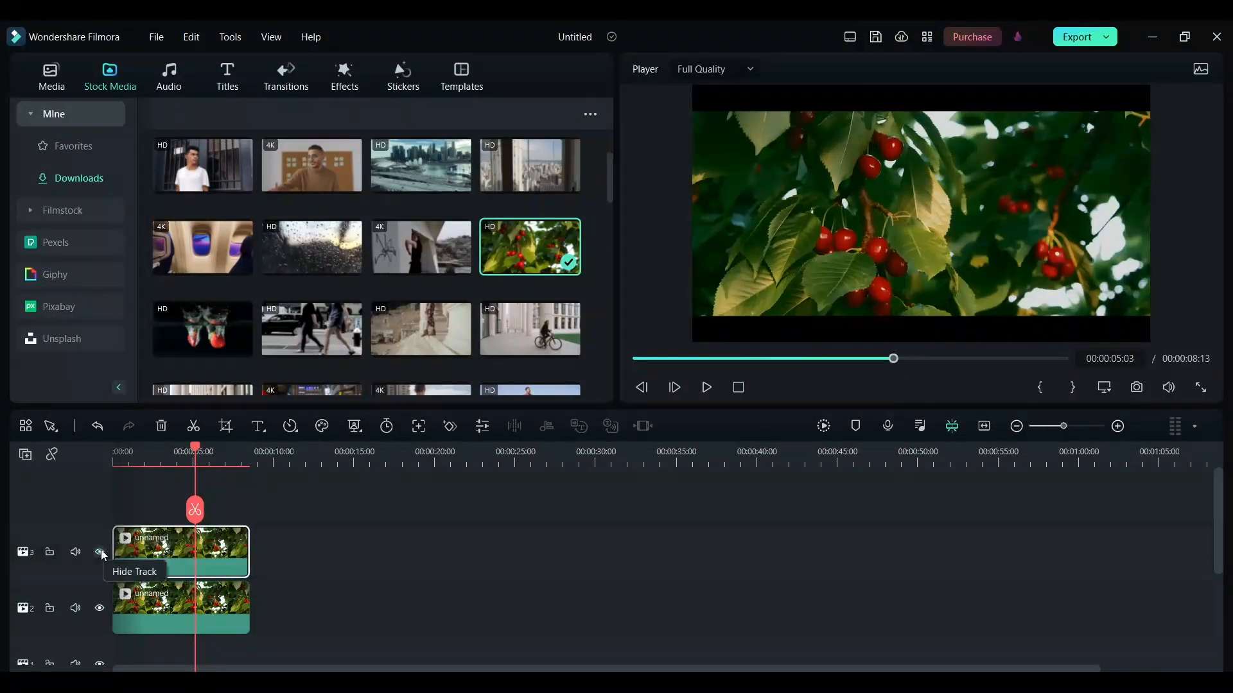
click(101, 555)
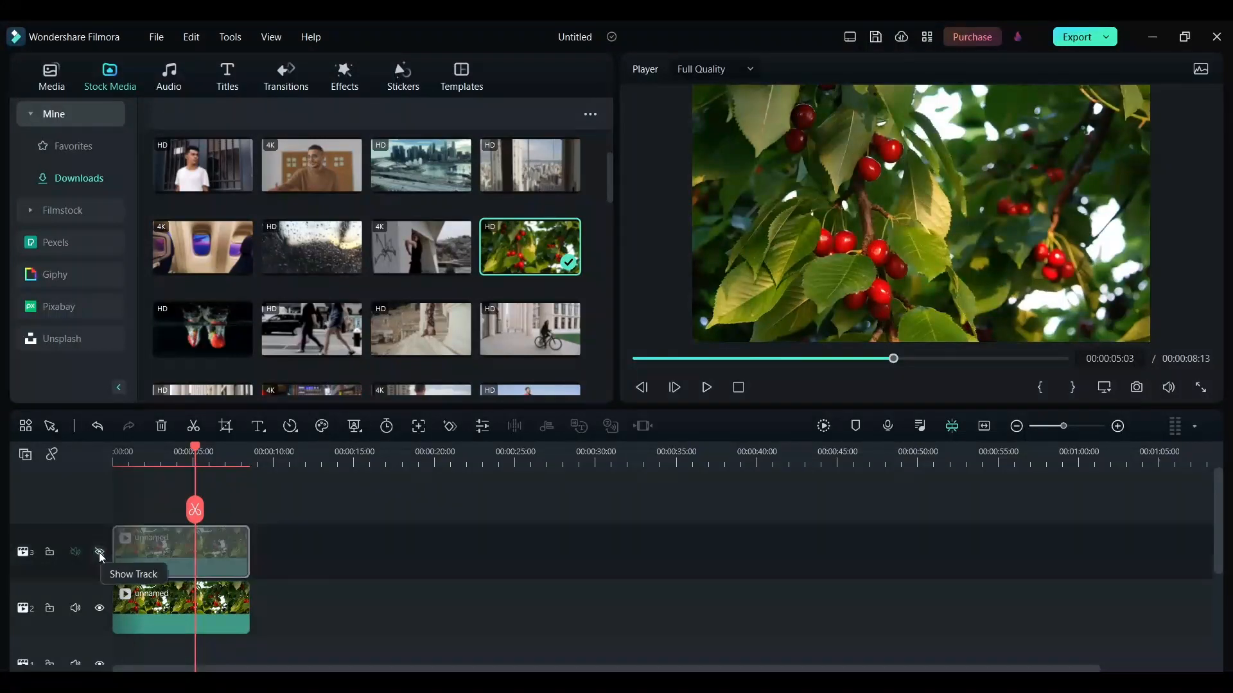
click(100, 554)
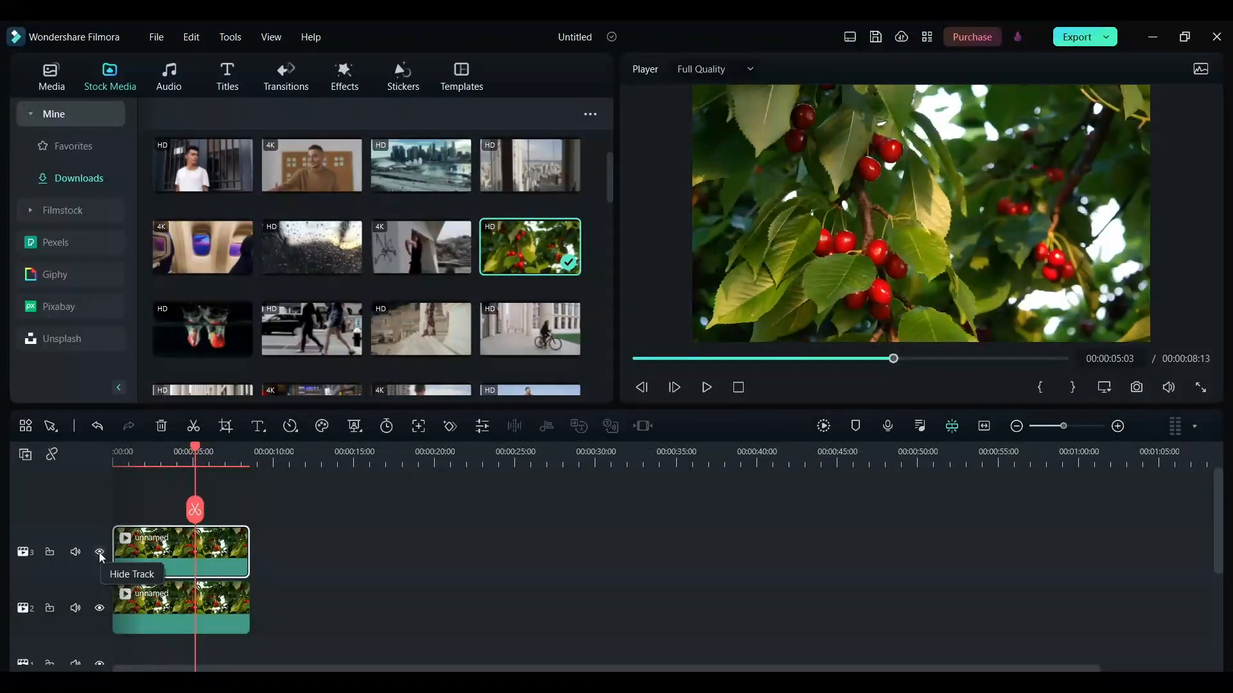
click(101, 555)
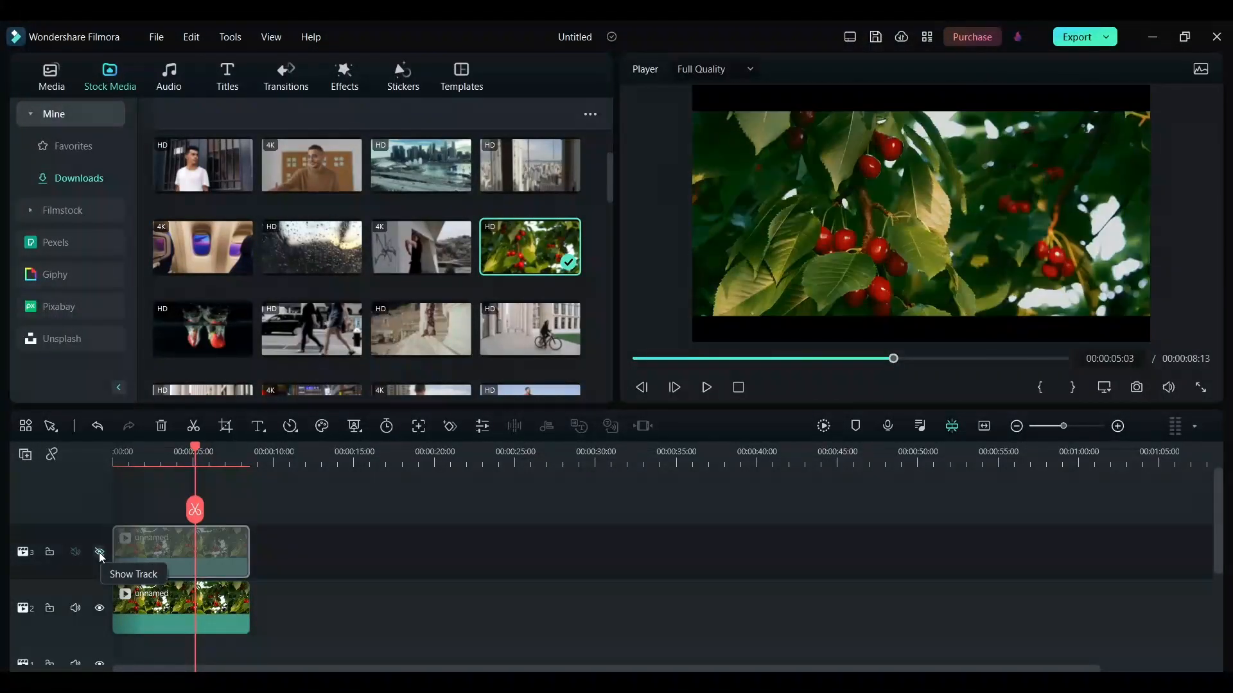
click(101, 554)
click(101, 554)
click(100, 554)
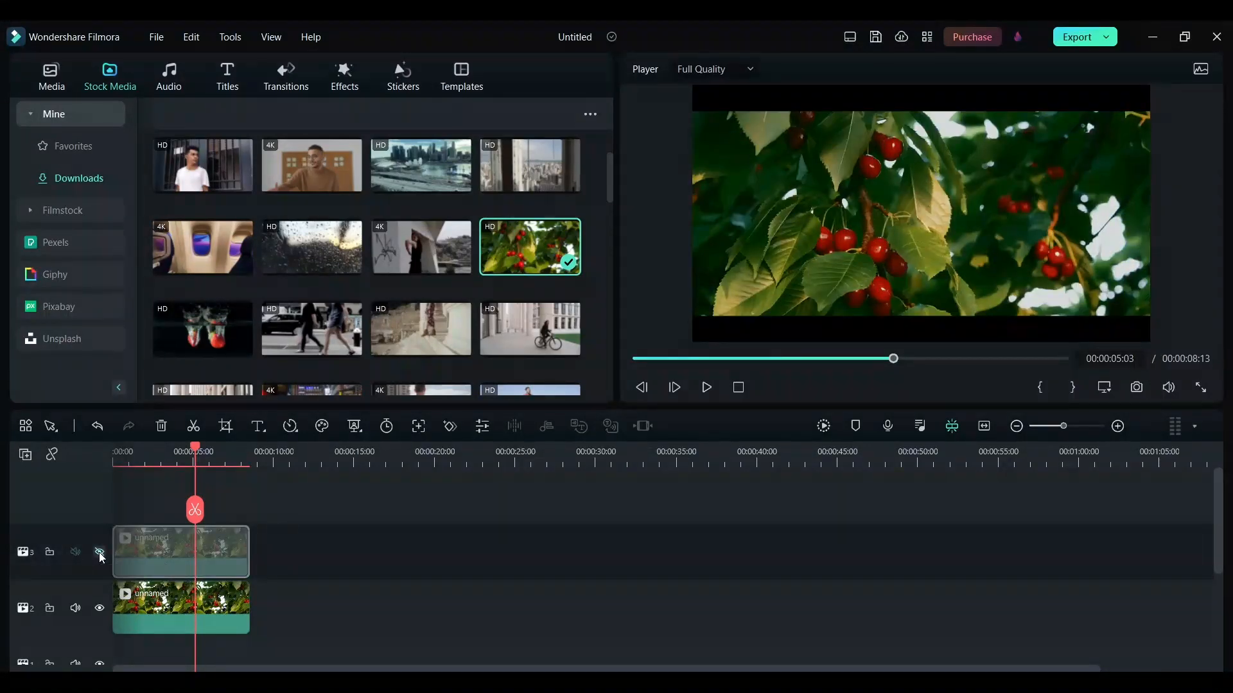
click(100, 555)
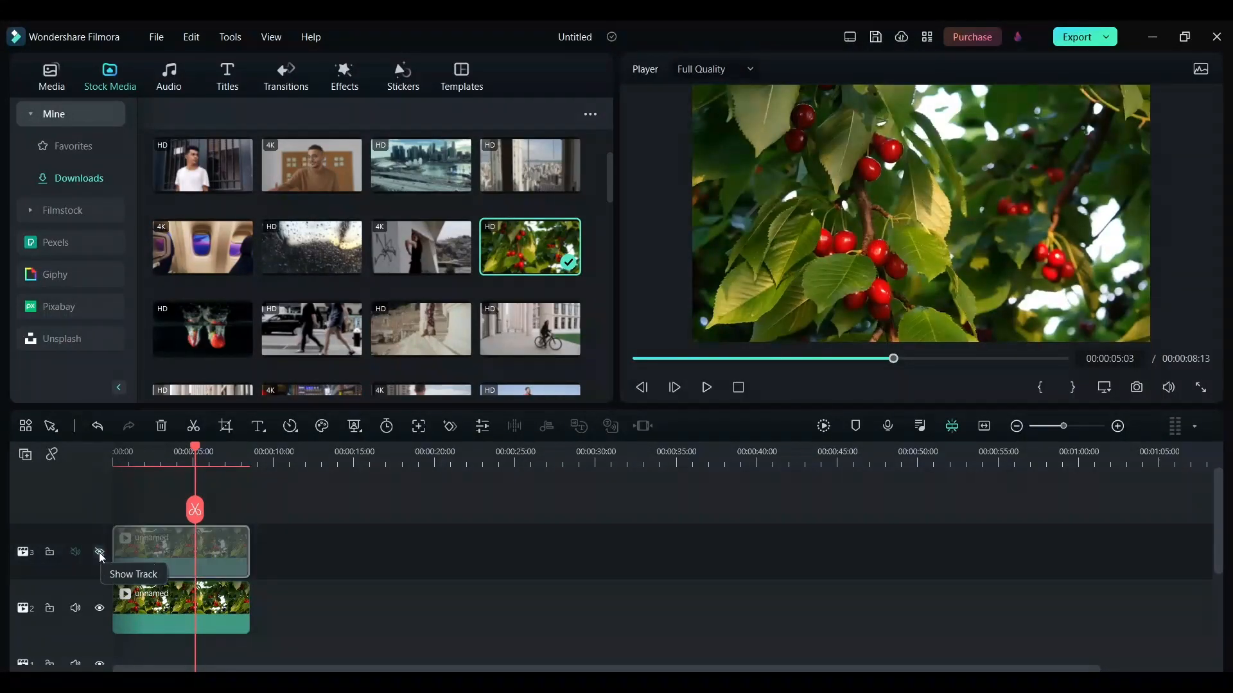
click(389, 547)
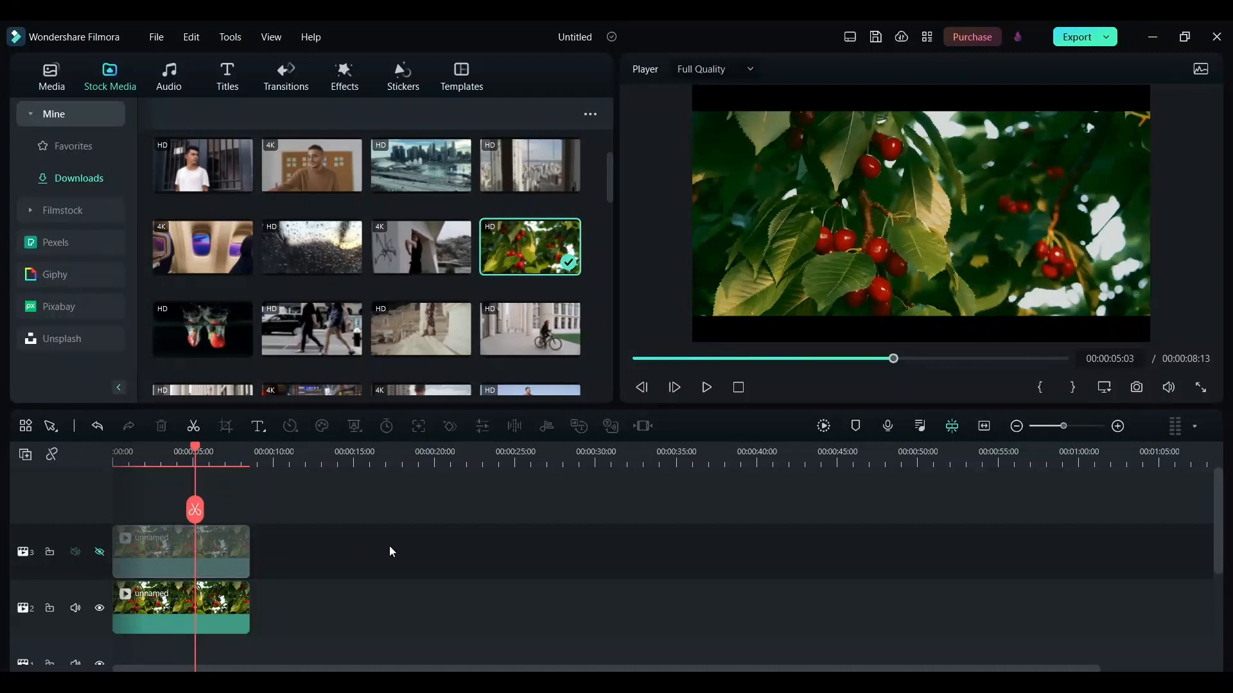